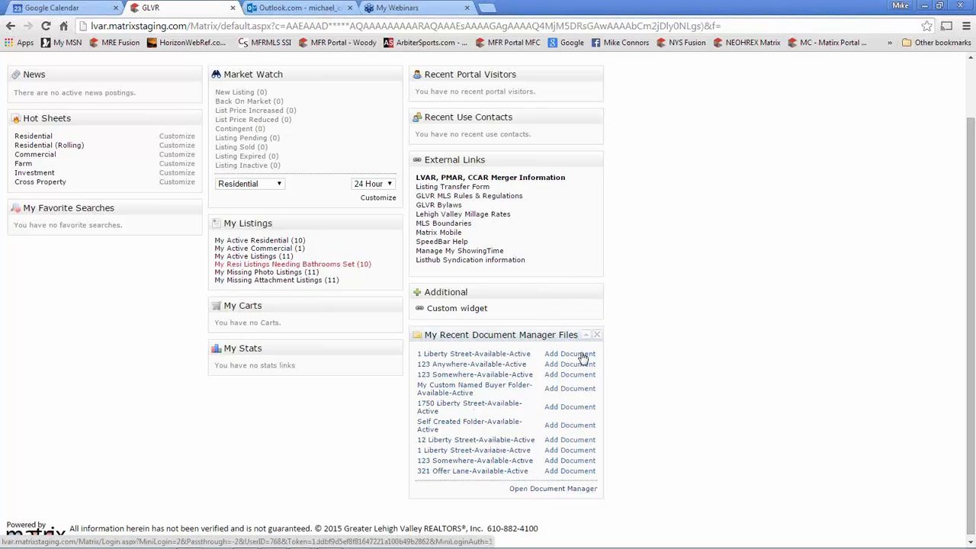
Step: Open the full Document Manager from the My Recent Document Manager Files widget
drag(518, 339, 497, 401)
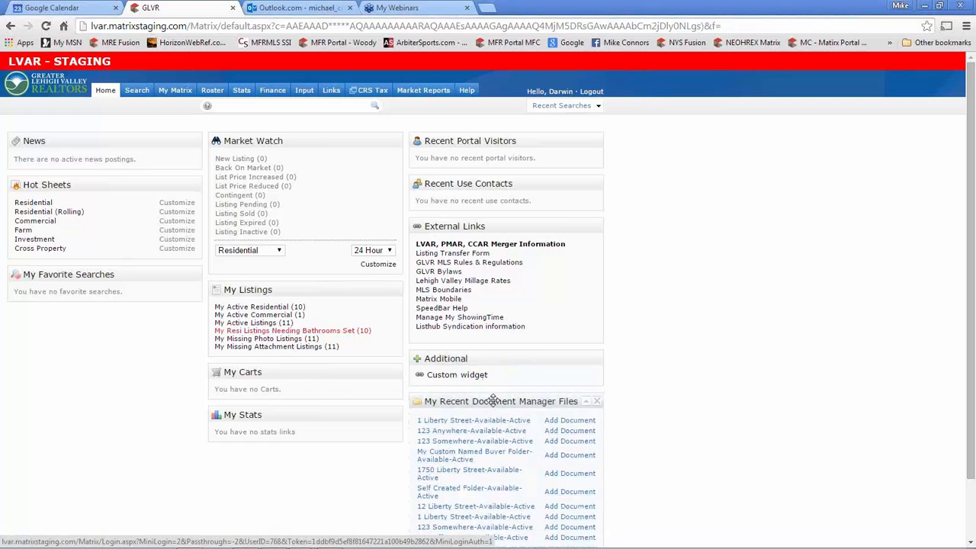
scroll(721, 422, down, 2)
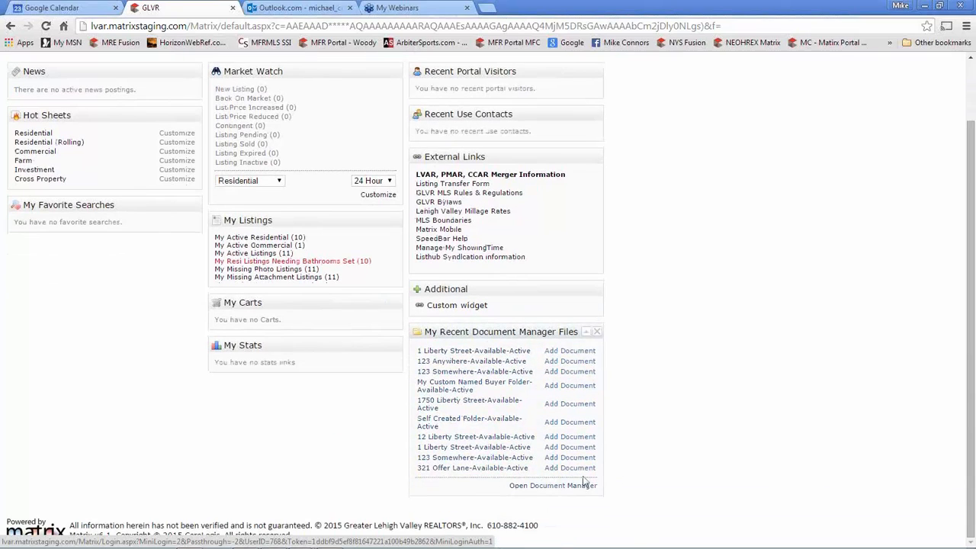
click(562, 488)
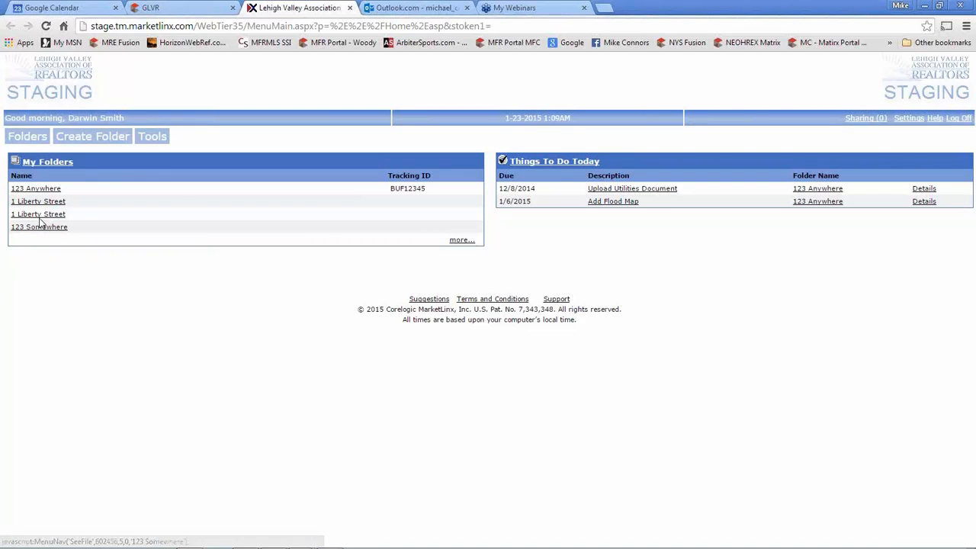
mouse_move(35, 139)
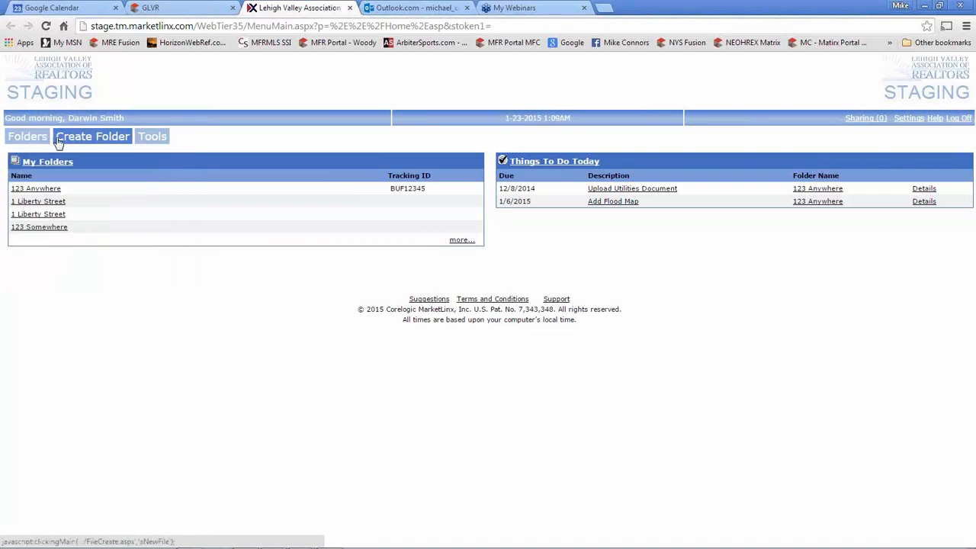
mouse_move(142, 143)
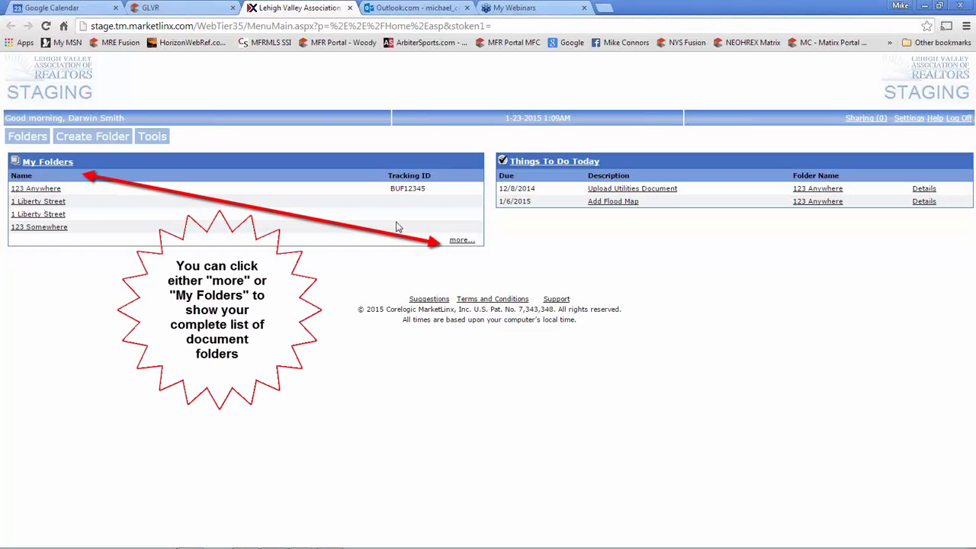
Step: Show the complete list of document folders and open the 123 Anywhere folder
click(459, 241)
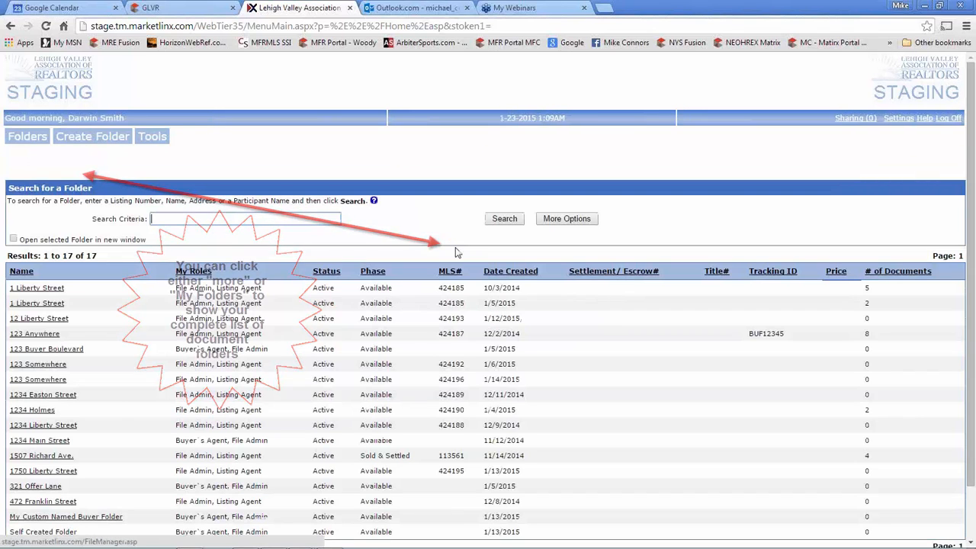
drag(975, 285, 974, 311)
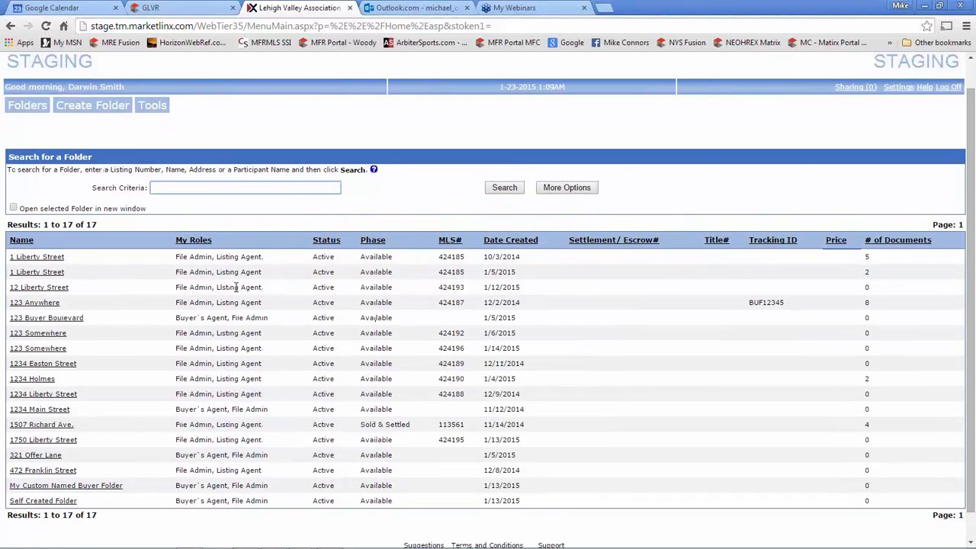
click(34, 303)
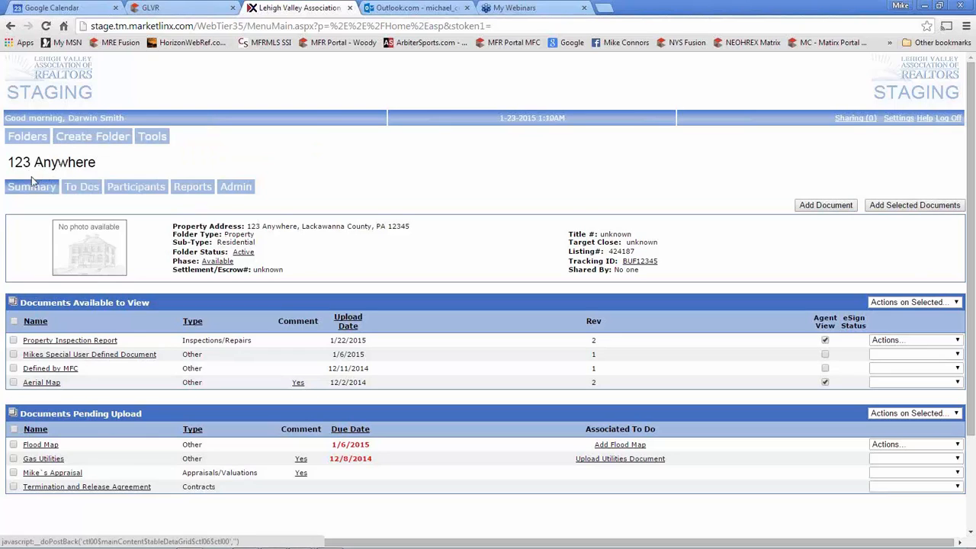
mouse_move(30, 192)
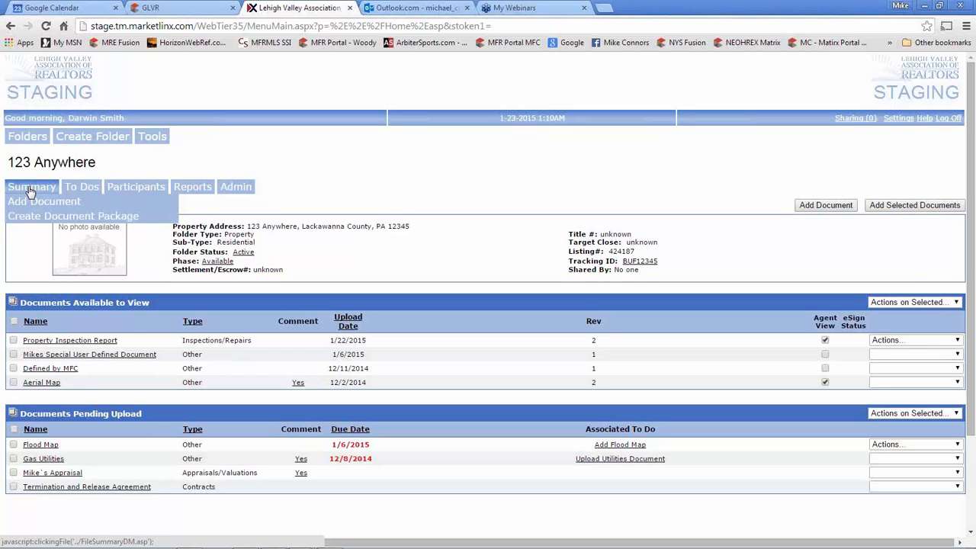
mouse_move(90, 194)
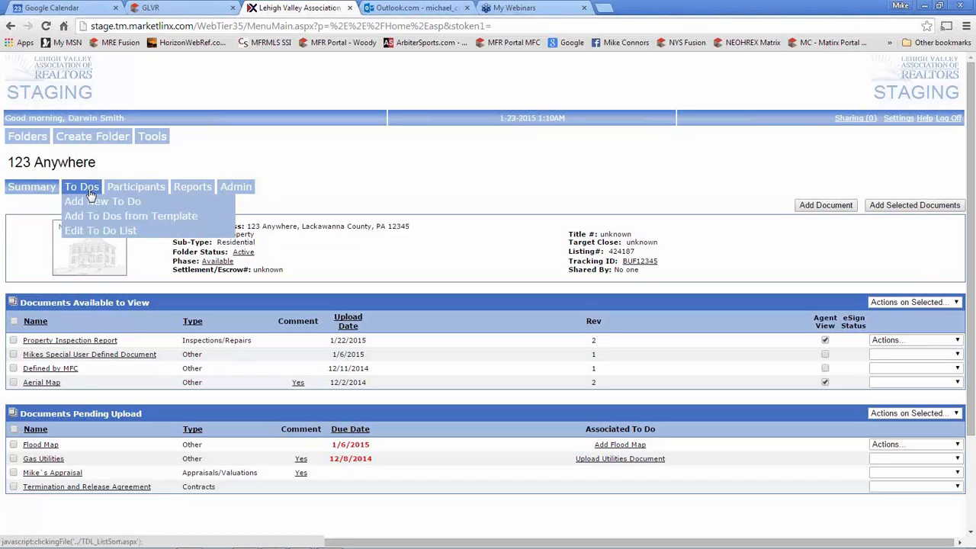
mouse_move(132, 194)
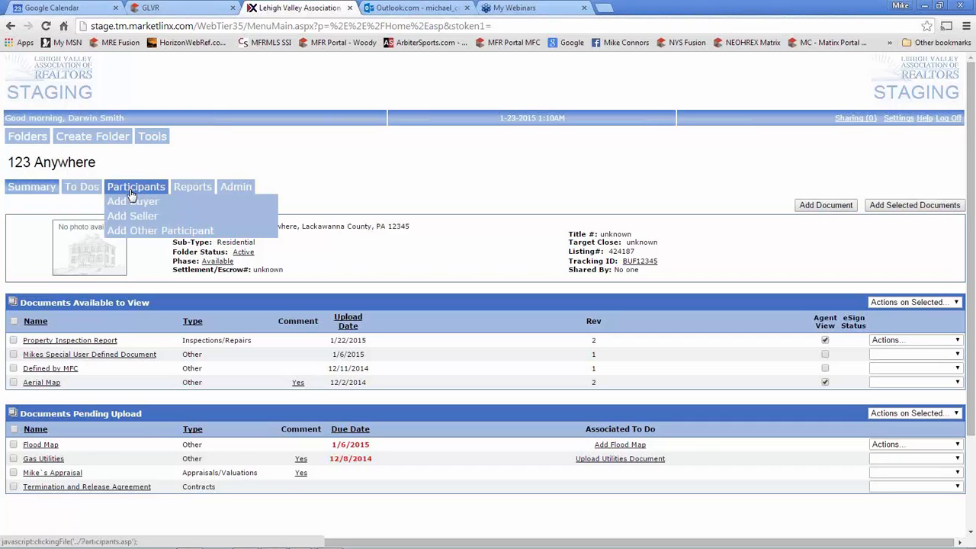
mouse_move(187, 193)
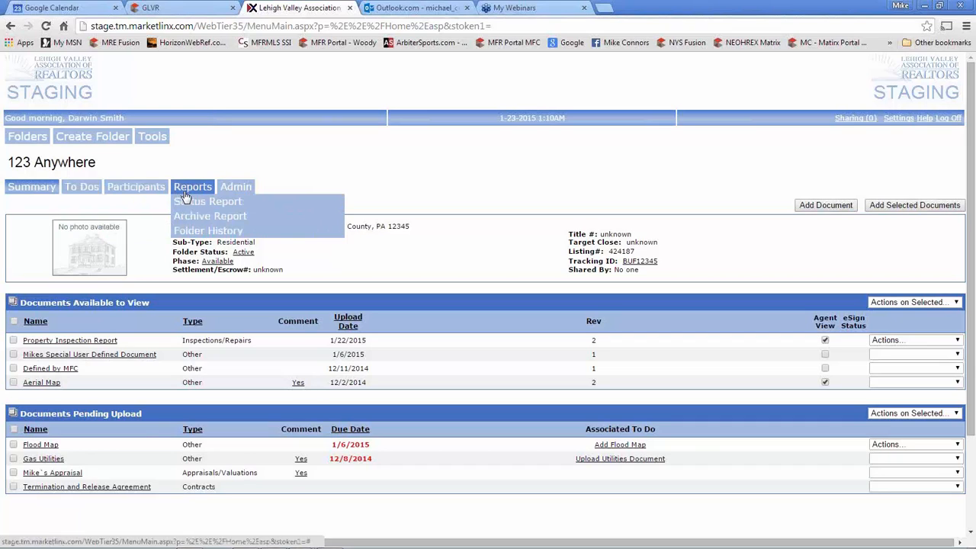
mouse_move(235, 190)
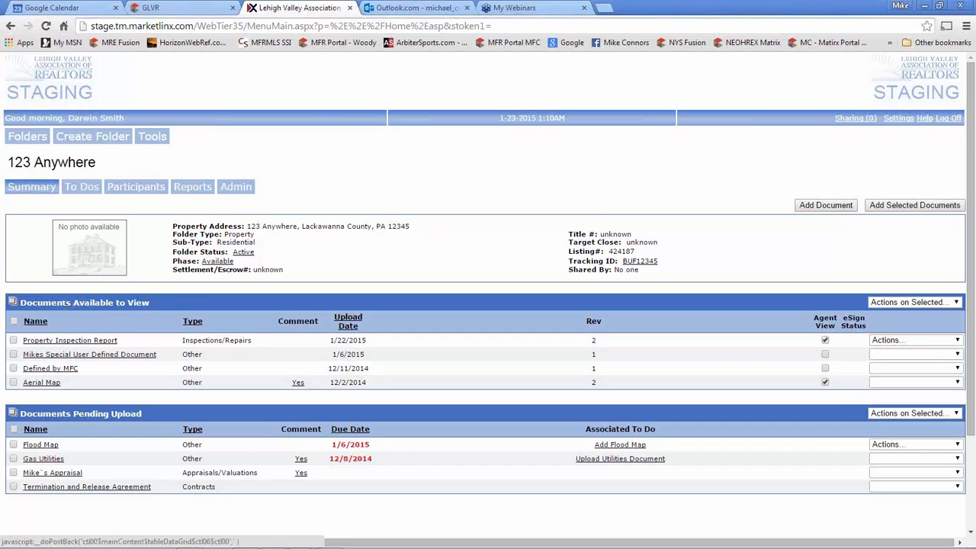
Step: View the folder's Aerial Map document and close it again
click(42, 382)
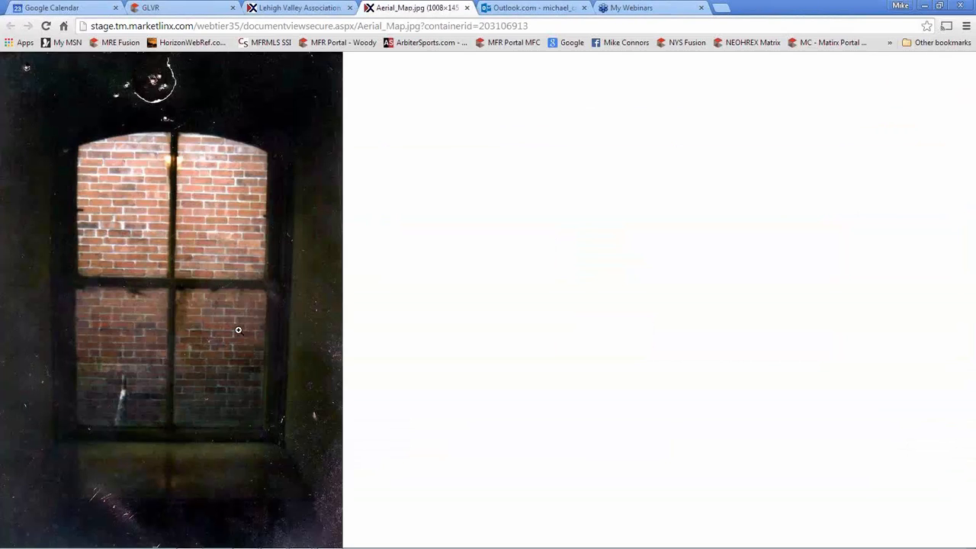
click(468, 8)
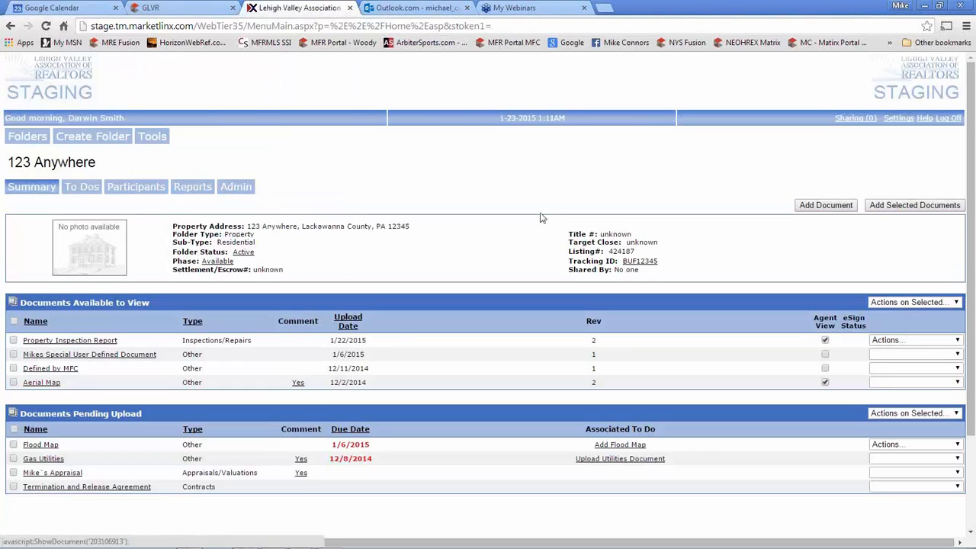
Step: Start adding a document to the folder and choose Commercial Letter of Intent as its document name
click(826, 206)
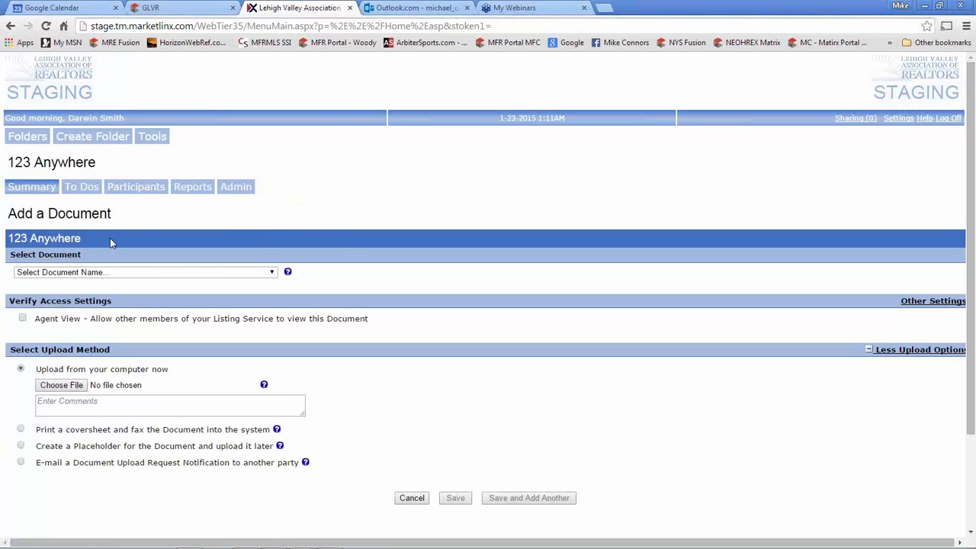
click(273, 276)
mouse_move(271, 292)
mouse_down()
mouse_move(275, 390)
mouse_move(274, 285)
mouse_up()
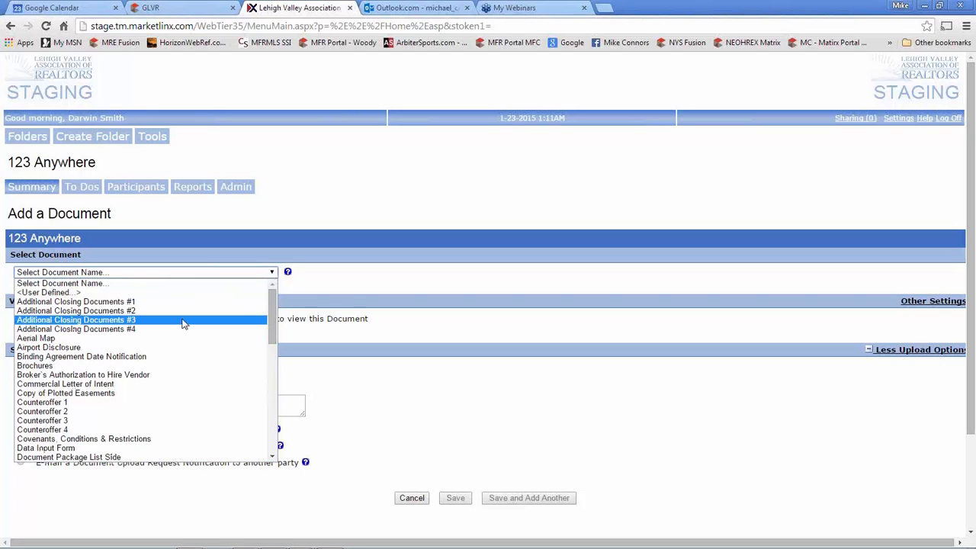
mouse_move(273, 315)
mouse_down()
mouse_move(273, 437)
mouse_move(273, 301)
mouse_move(269, 443)
mouse_move(272, 307)
mouse_move(284, 304)
mouse_up()
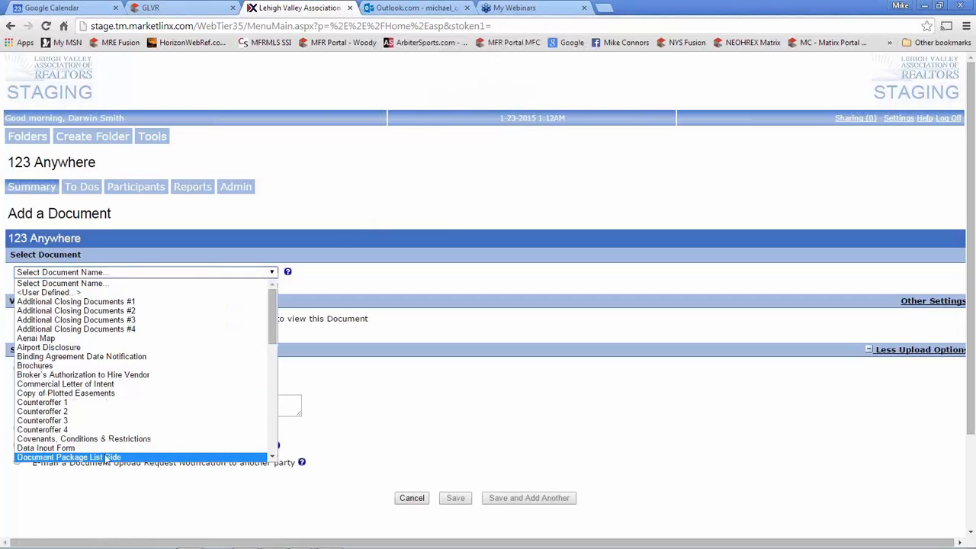
click(173, 387)
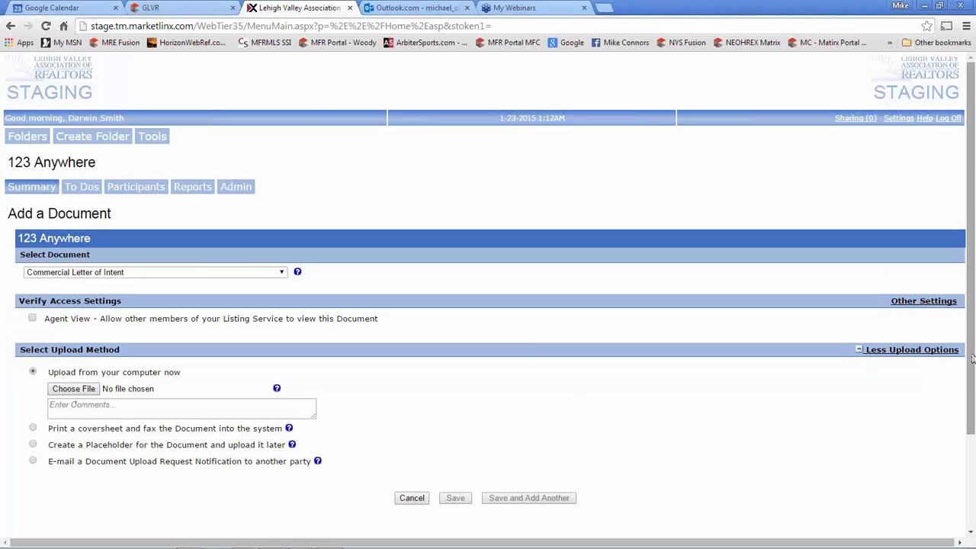
Step: Upload UserGuide_Dm.pdf from the computer as the Commercial Letter of Intent and save the document
drag(971, 358, 971, 391)
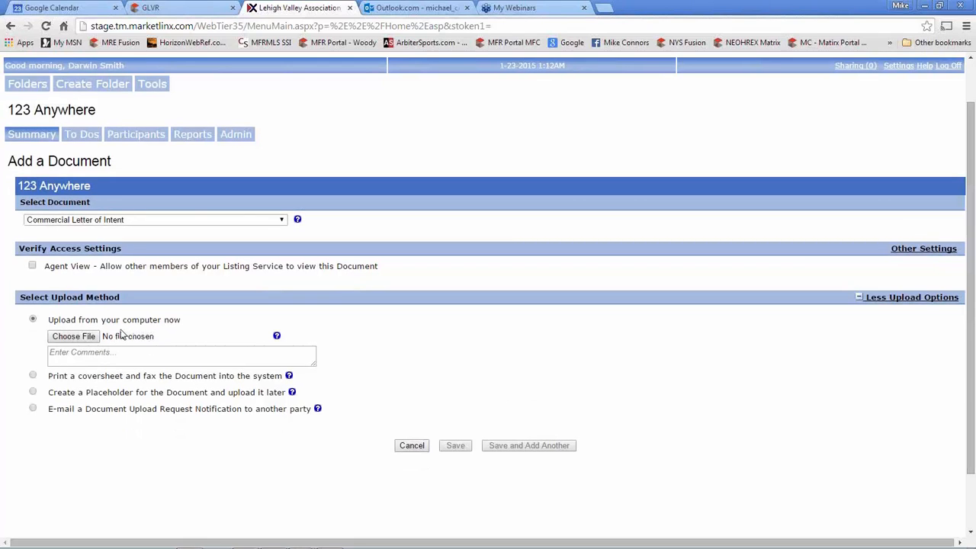
click(89, 337)
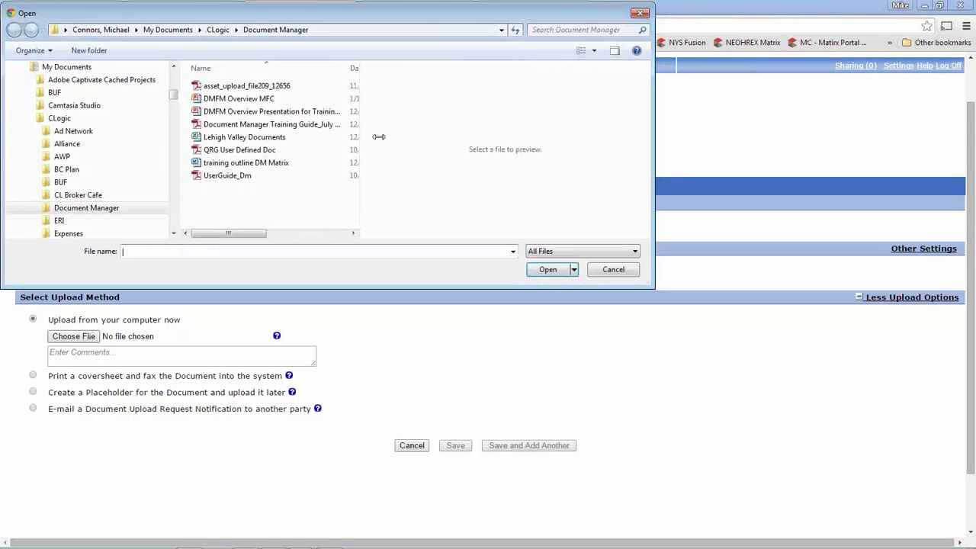
click(222, 180)
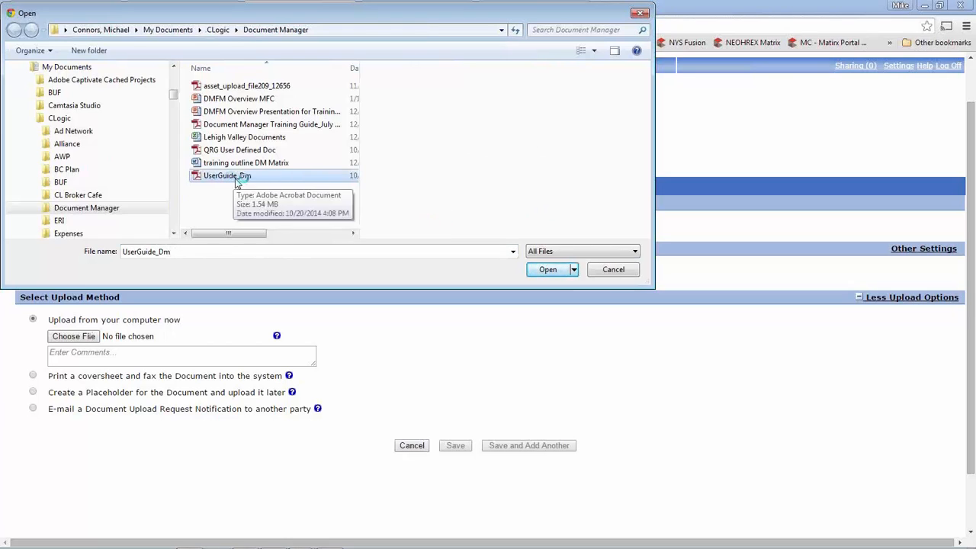
click(548, 273)
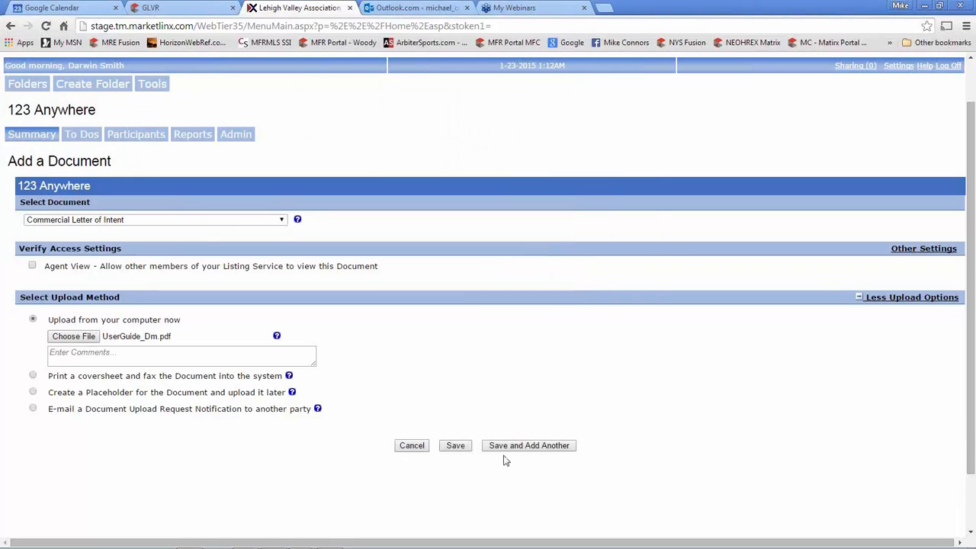
click(457, 447)
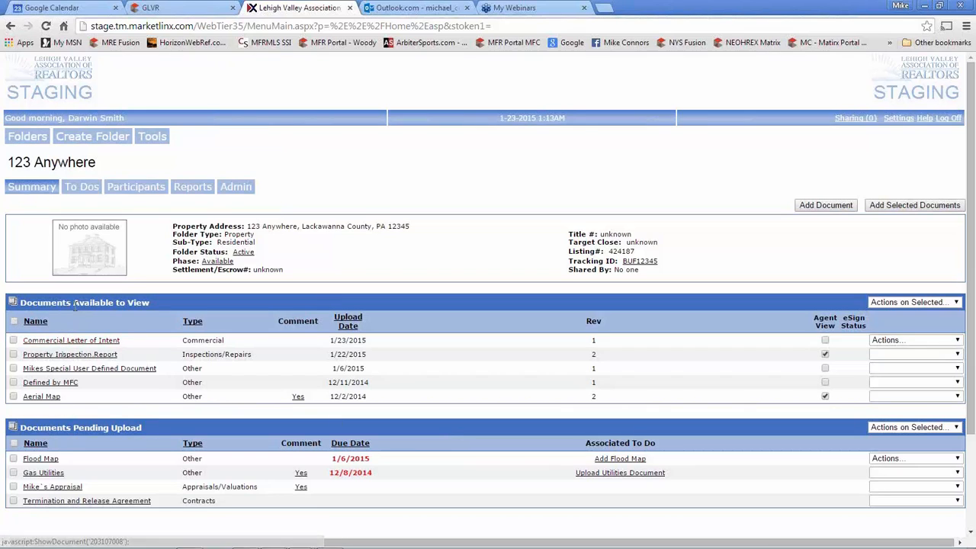
click(74, 384)
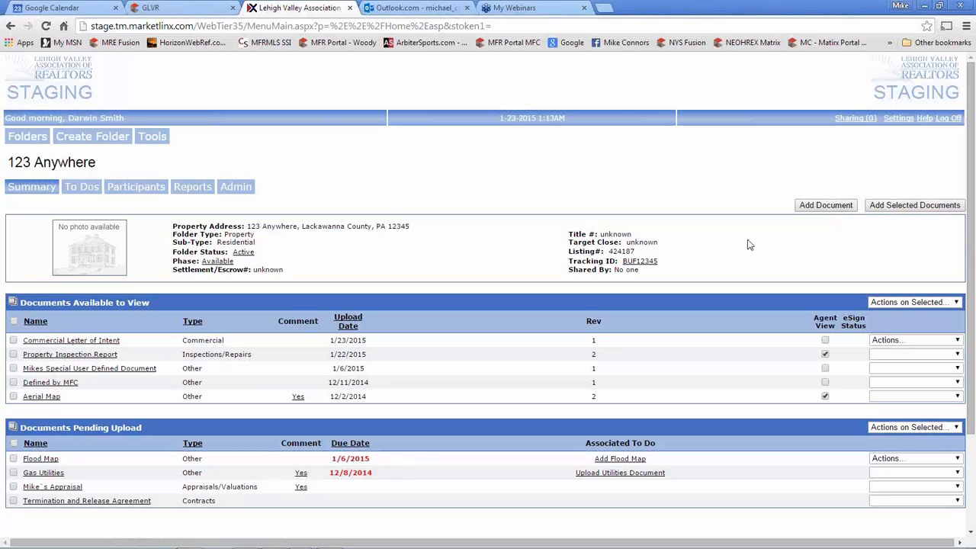
Step: Start adding another document to the folder and choose Referral Agreement as its document name
click(827, 205)
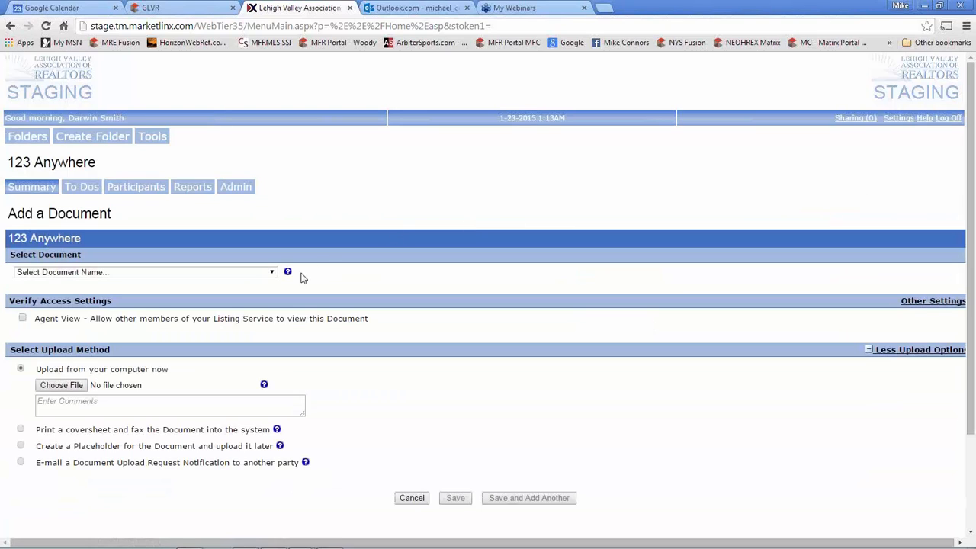
click(272, 273)
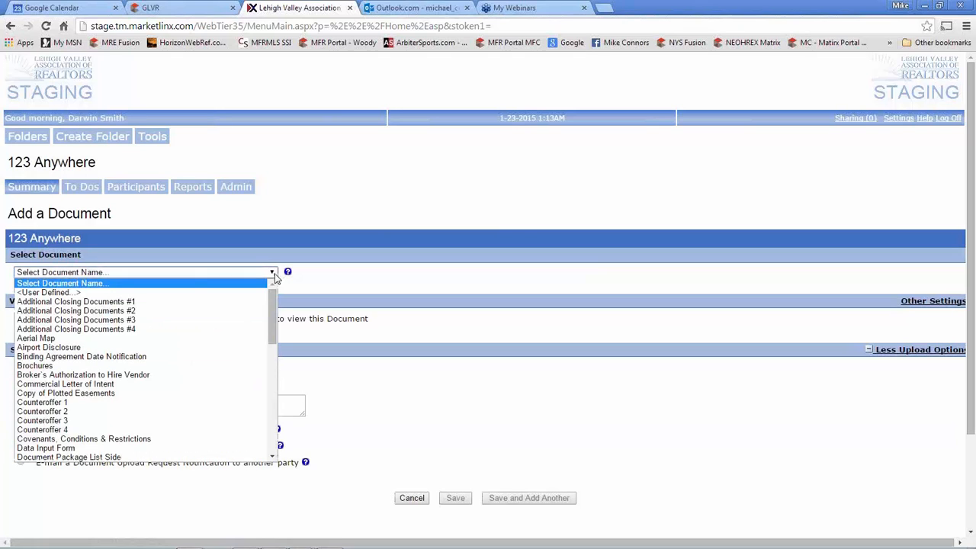
drag(272, 309, 271, 401)
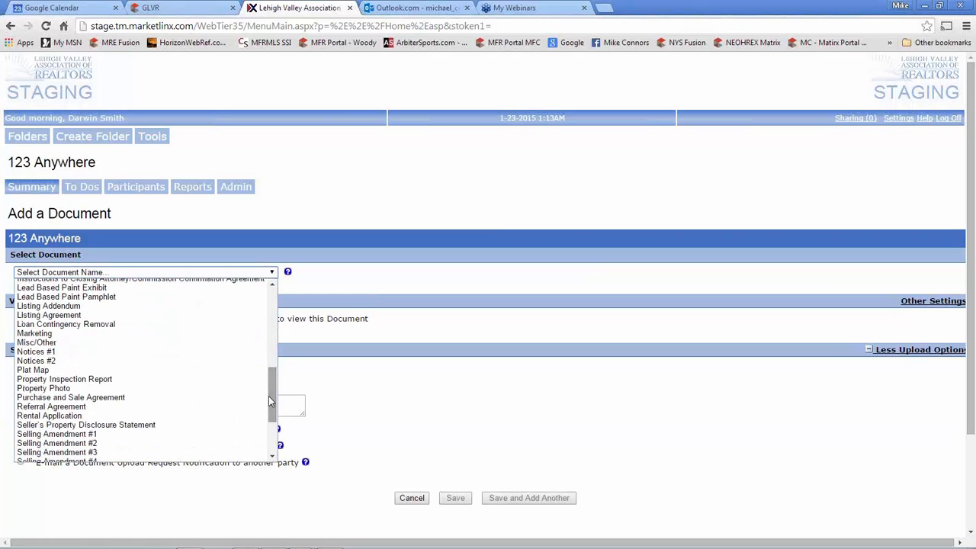
click(105, 406)
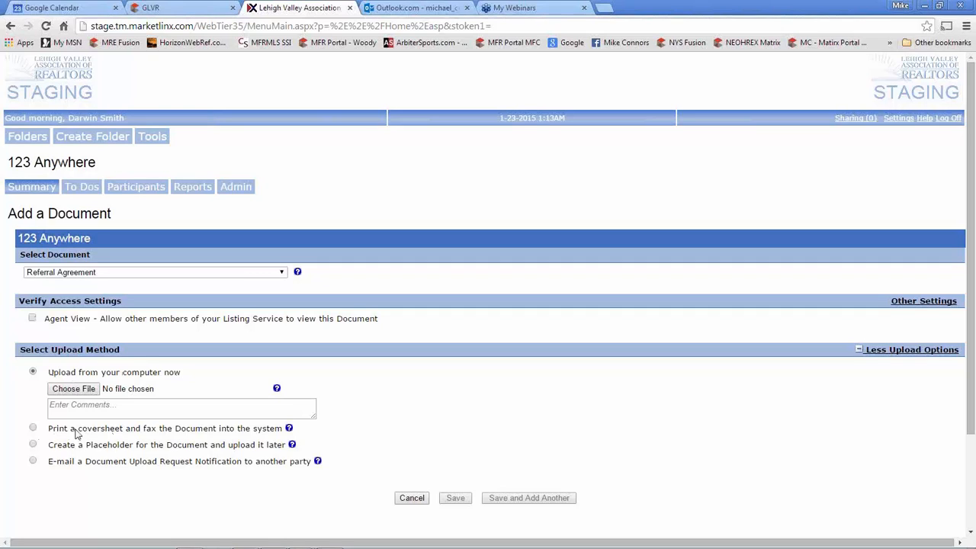
Step: Generate a fax coversheet for uploading the Referral Agreement, then close the coversheet window
click(34, 429)
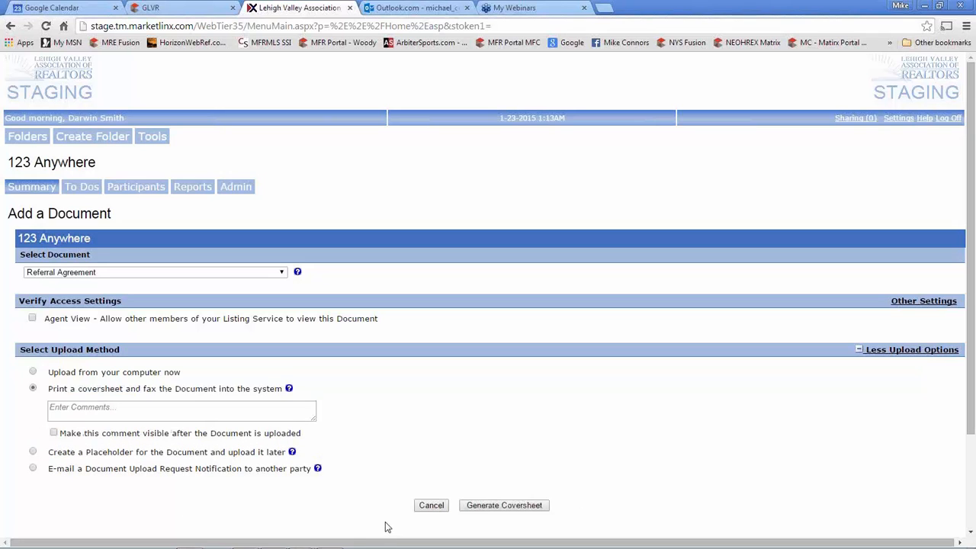
click(500, 509)
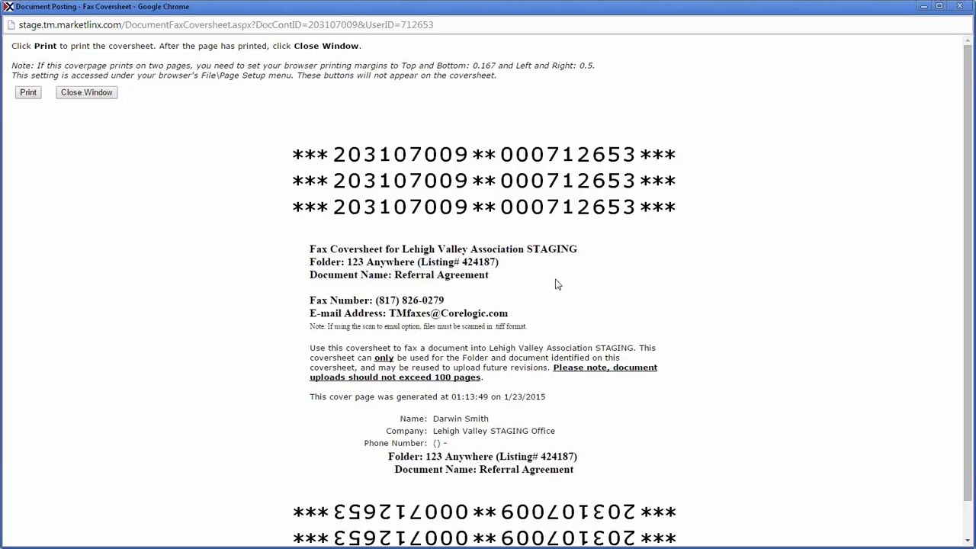
click(64, 101)
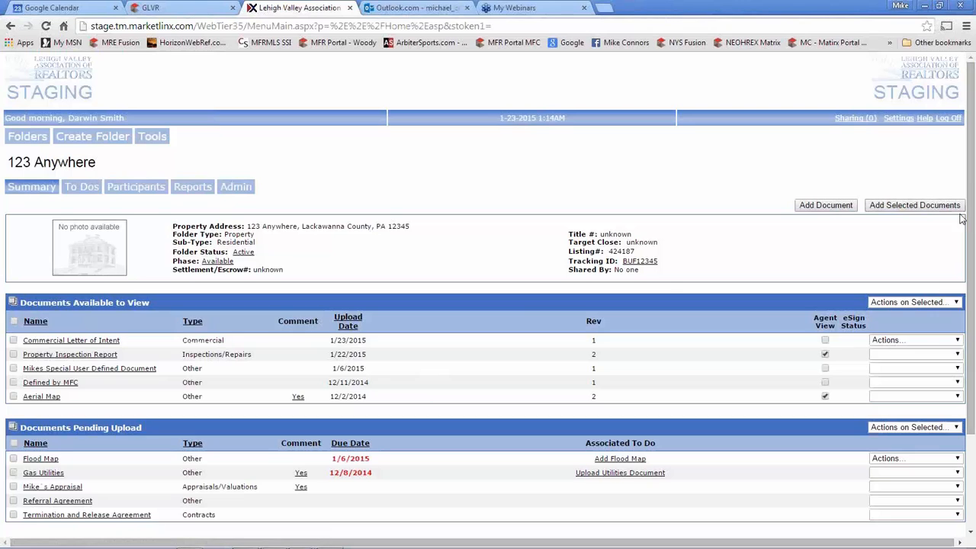
Step: Start adding another document to the folder and choose Plat Map as its document name
click(826, 205)
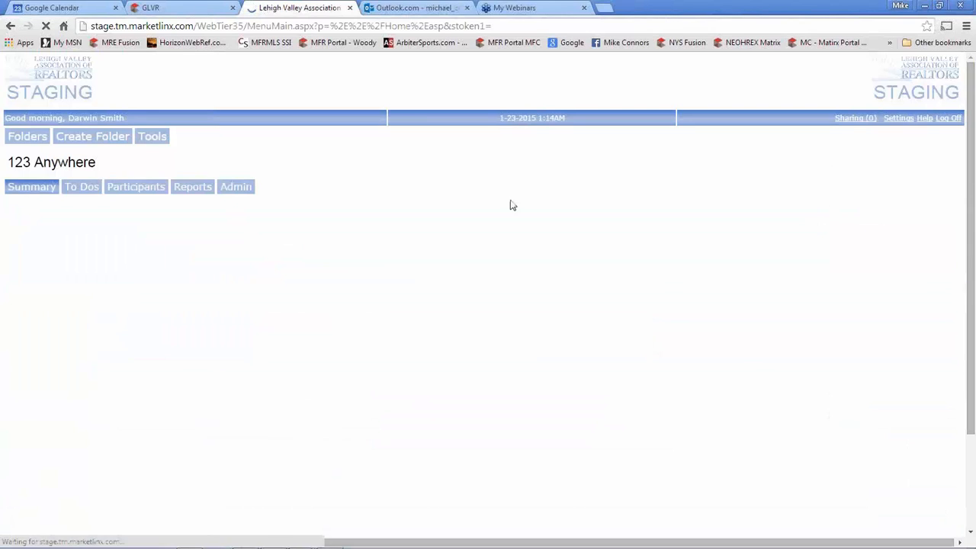
mouse_move(99, 193)
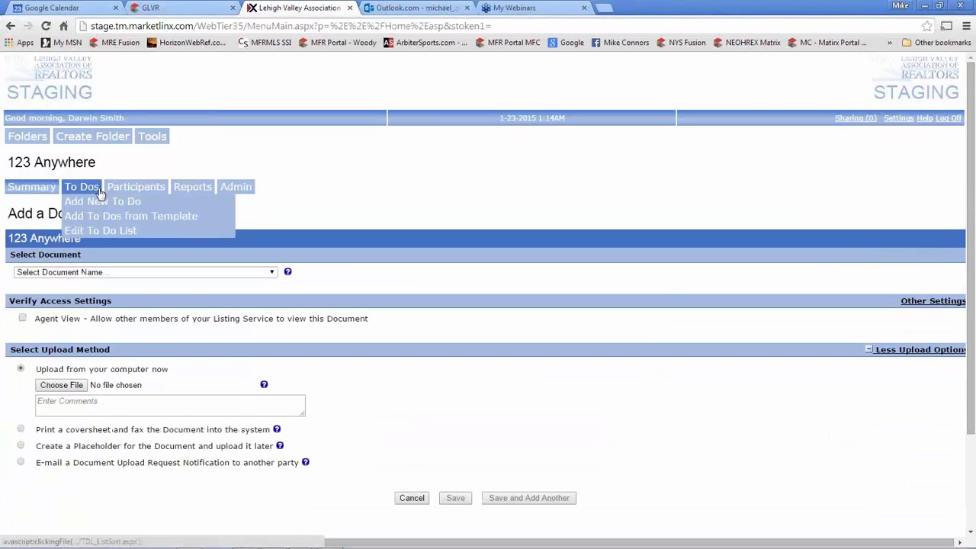
click(272, 273)
drag(273, 298, 271, 381)
click(146, 397)
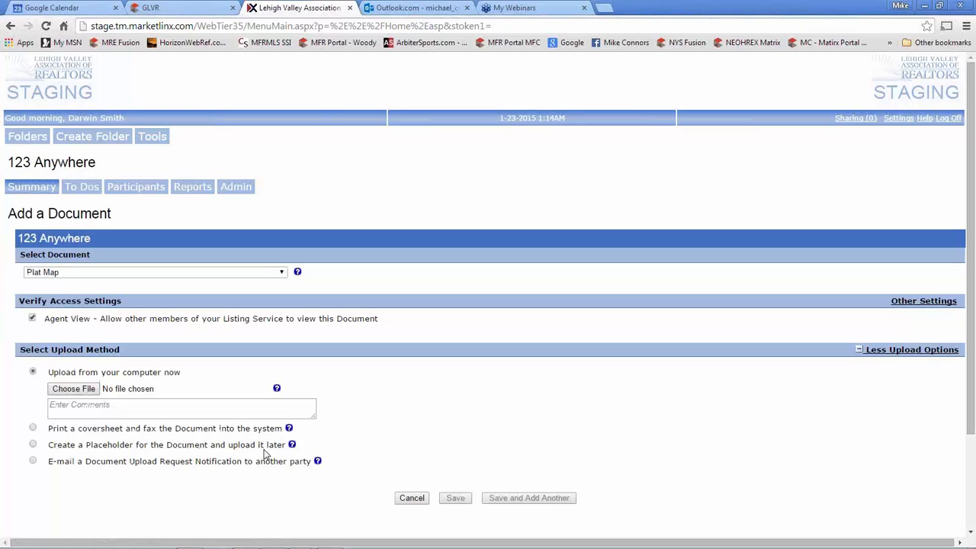
Step: Add Plat Map with the option to e-mail an upload request to another party, then cancel the e-mail notification window
click(32, 462)
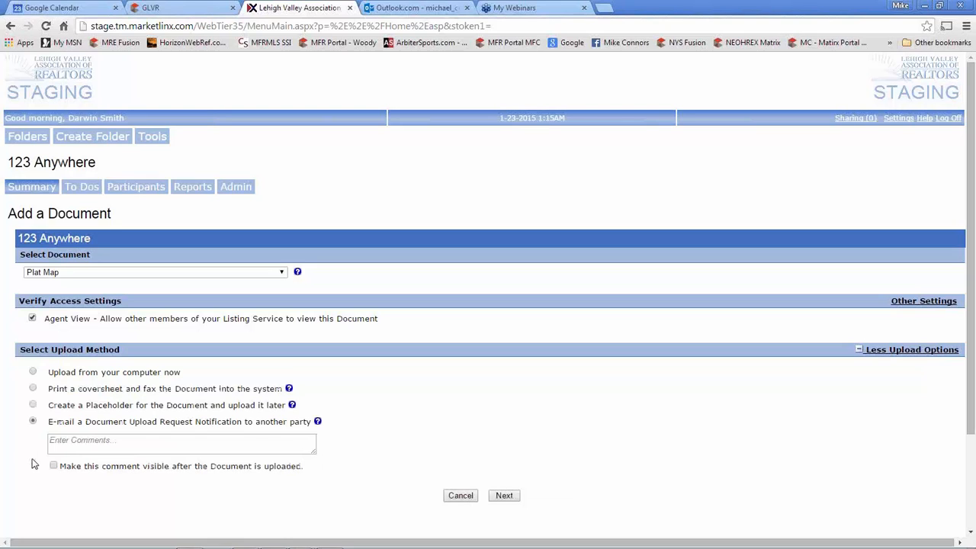
click(503, 496)
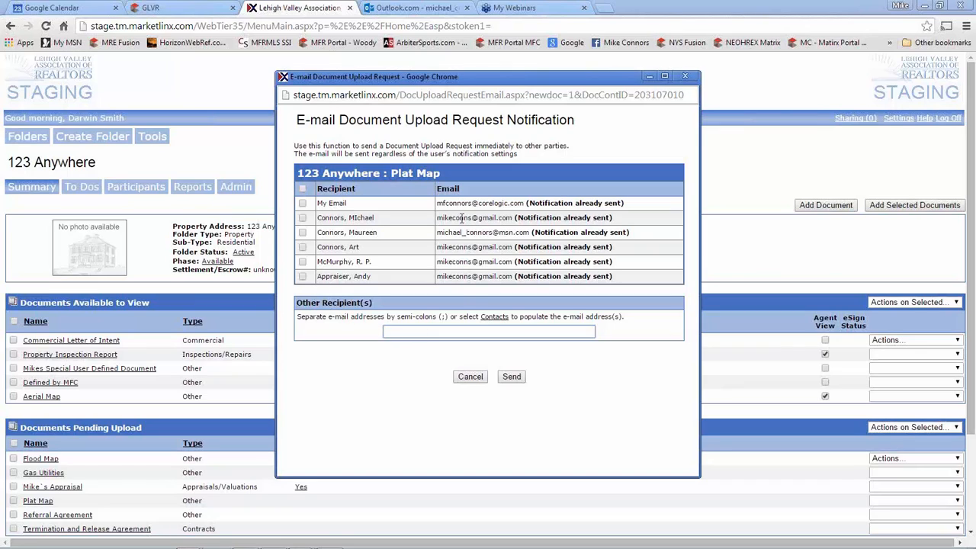
click(469, 377)
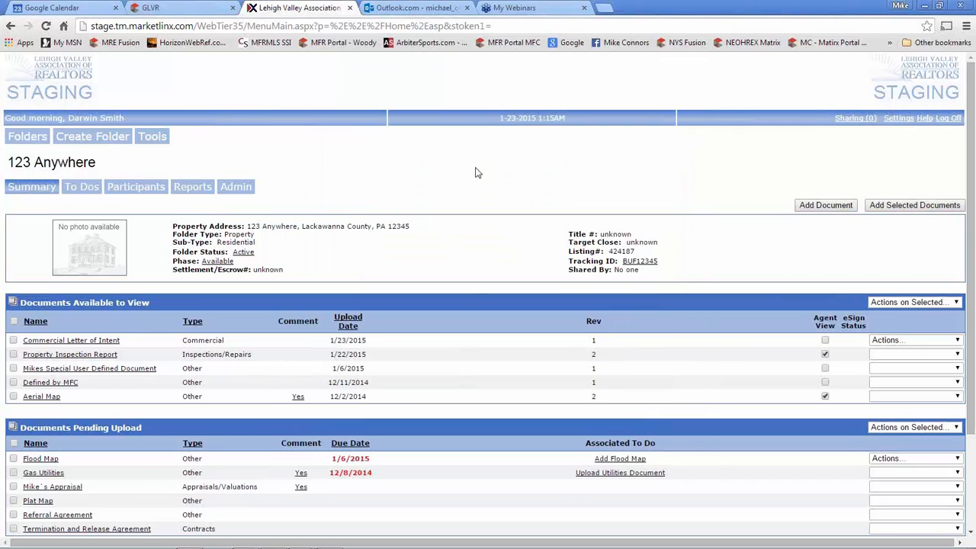
Step: Switch to Outlook.com and read the upload request for the Termination and Release Agreement in the Document Manager mail folder
click(412, 9)
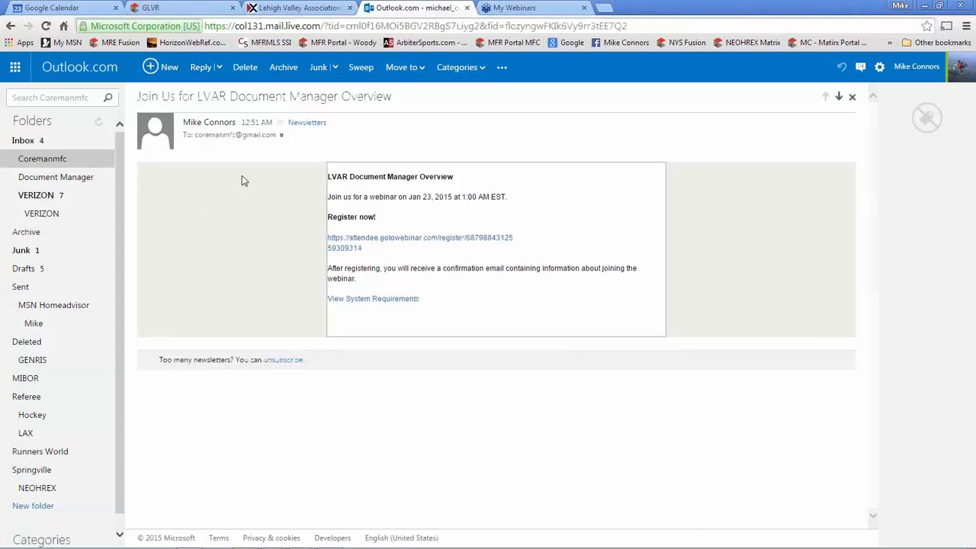
click(59, 177)
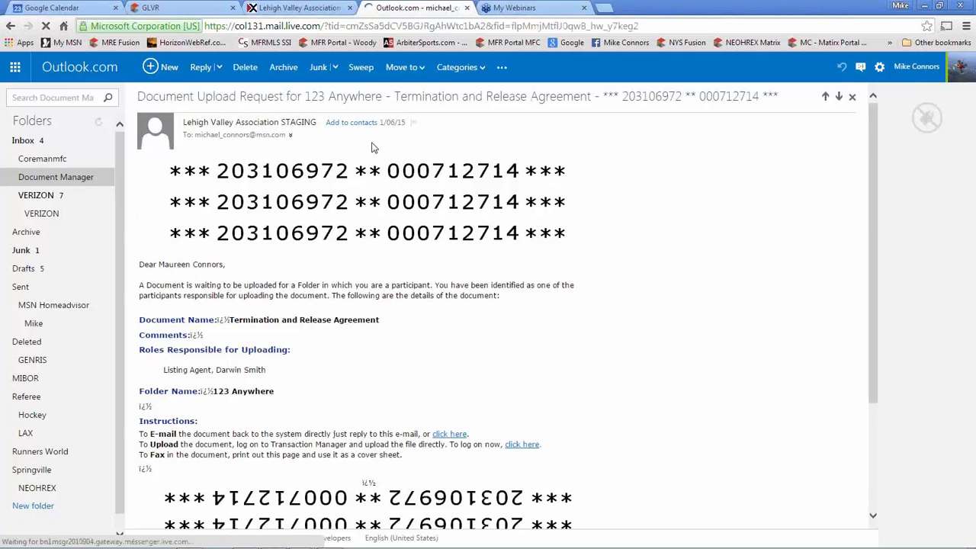
drag(871, 161, 873, 173)
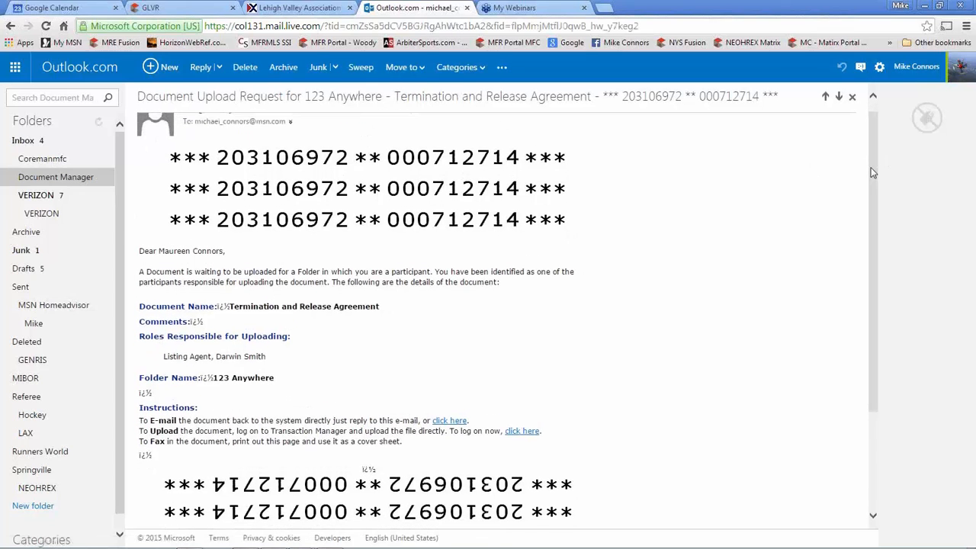
drag(873, 173, 880, 238)
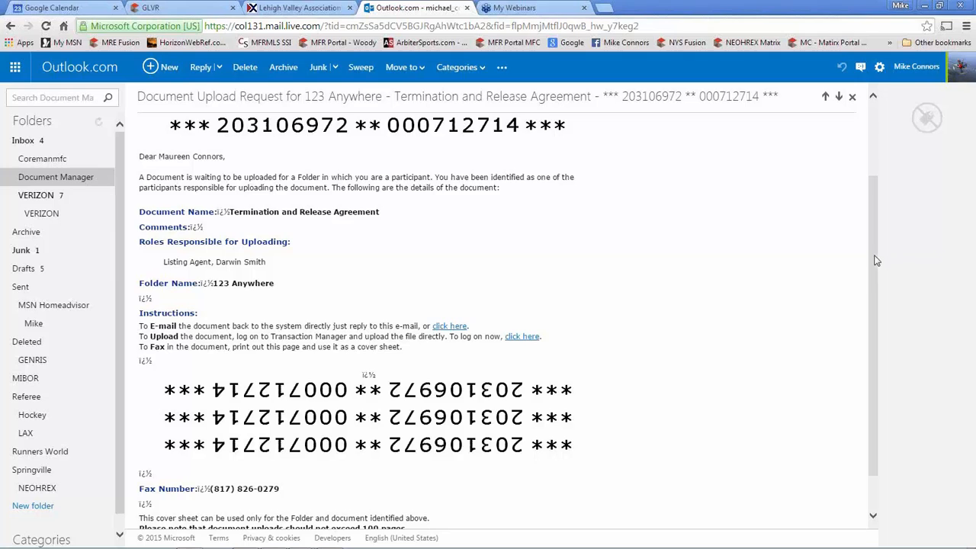
scroll(395, 229, up, 3)
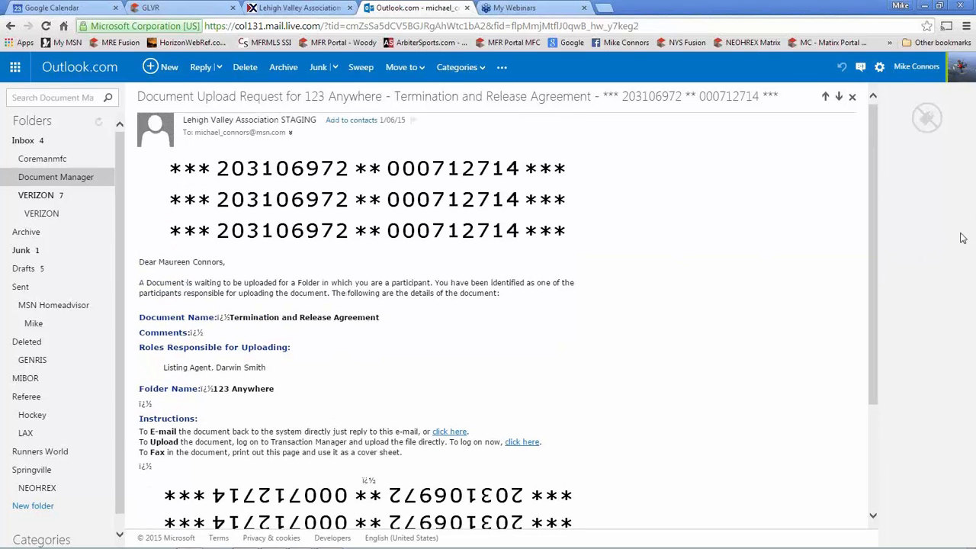
drag(873, 227, 873, 227)
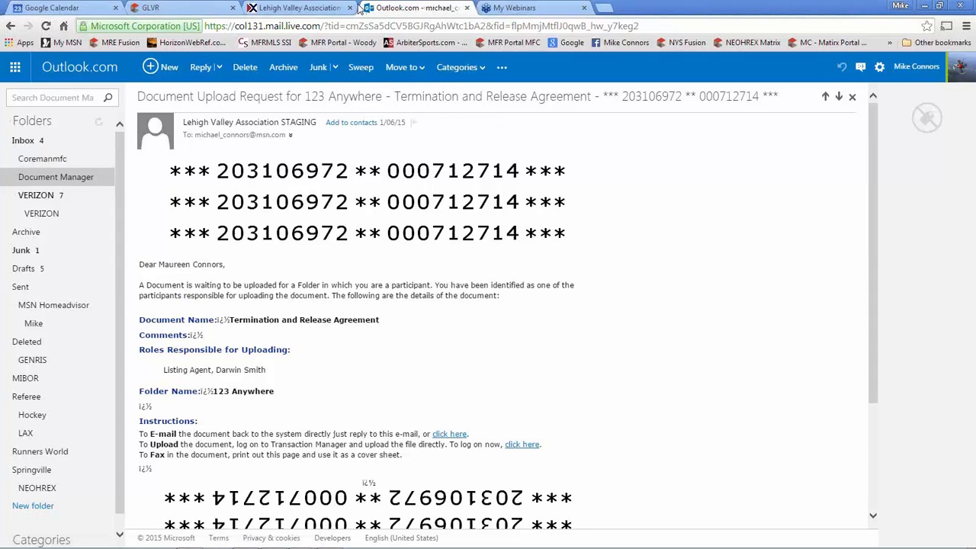
Step: Return to the 123 Anywhere folder, open the Aerial Map's document details and view its current version, then close the image
click(318, 9)
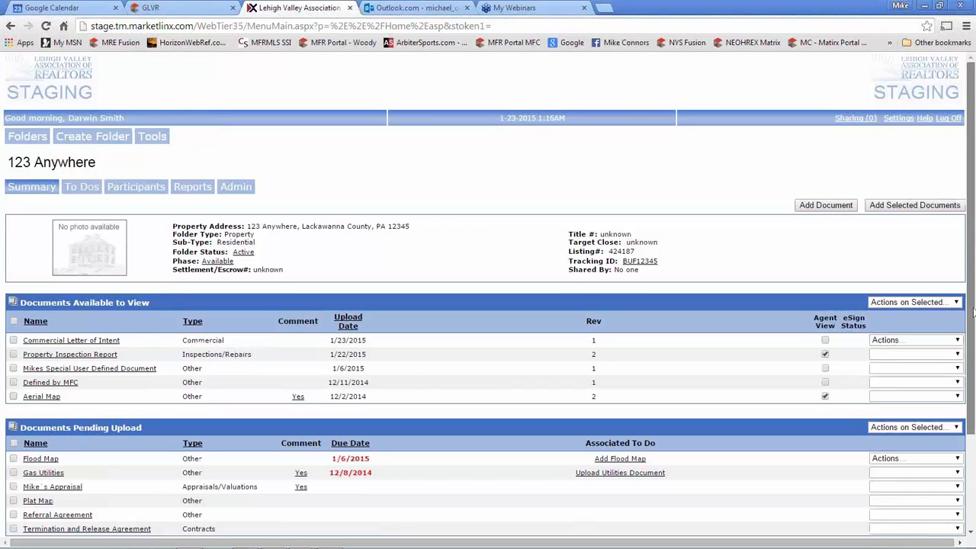
drag(973, 309, 973, 336)
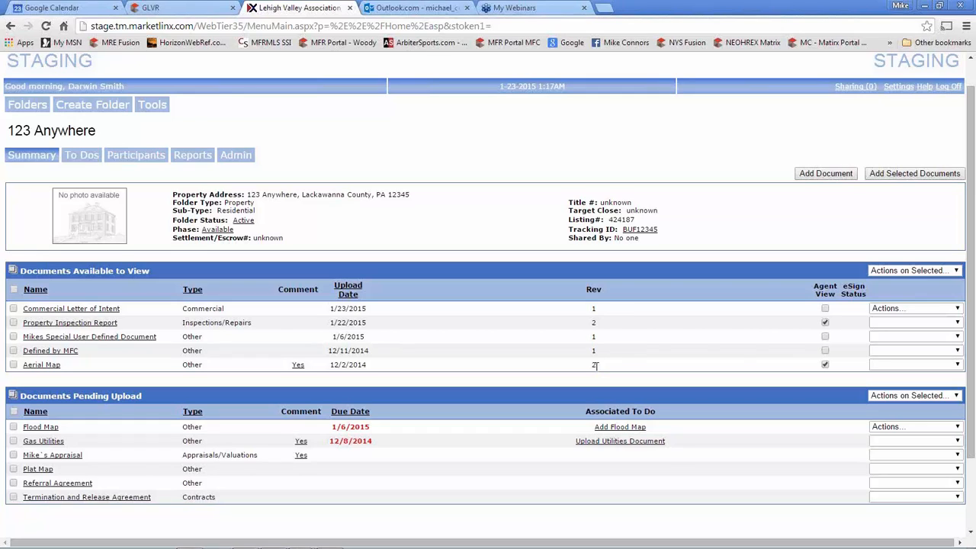
click(957, 365)
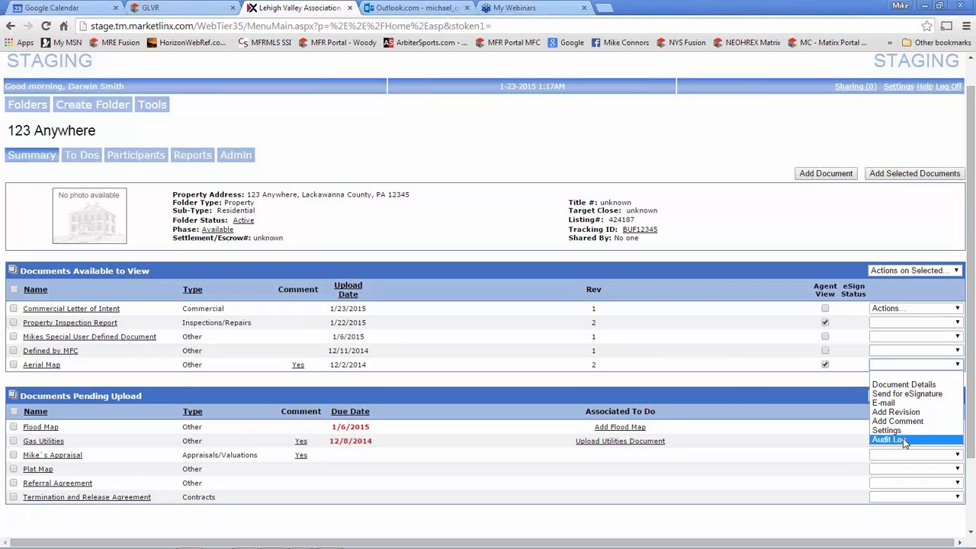
click(897, 386)
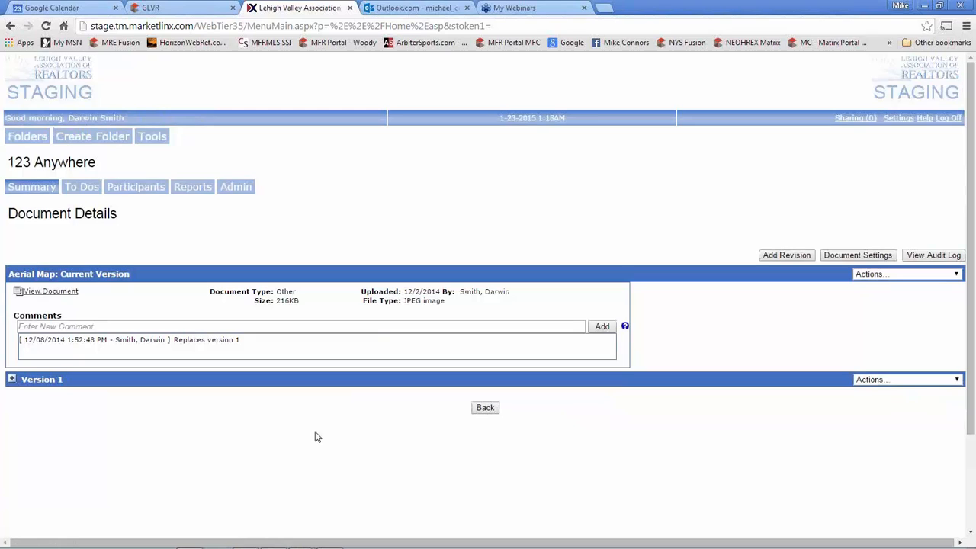
click(40, 292)
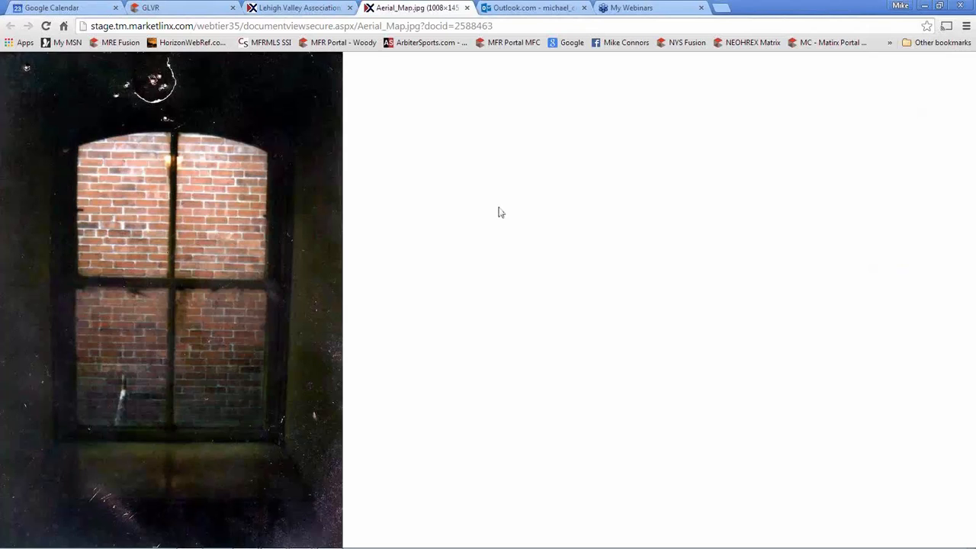
click(467, 8)
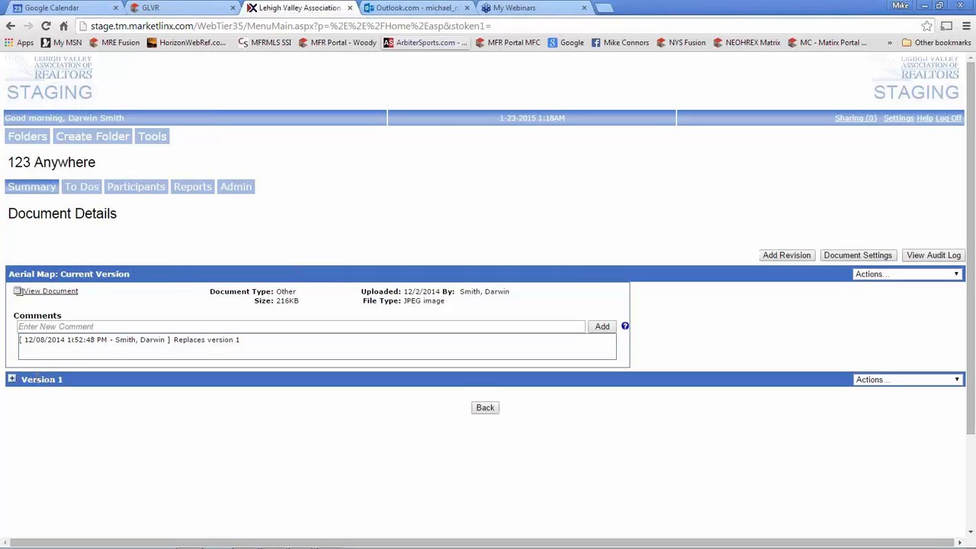
Step: Expand Version 1 of the Aerial Map and view its document, then close the image
click(11, 379)
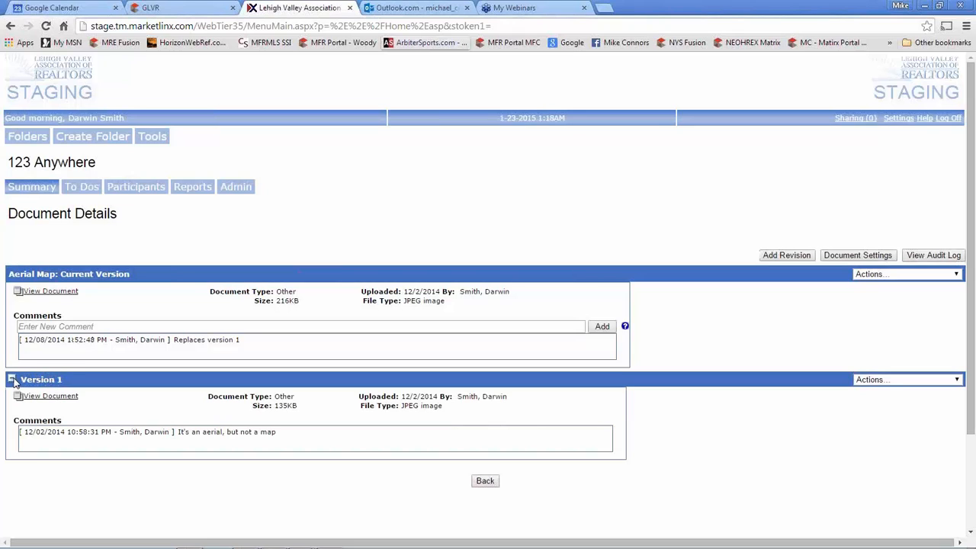
click(51, 396)
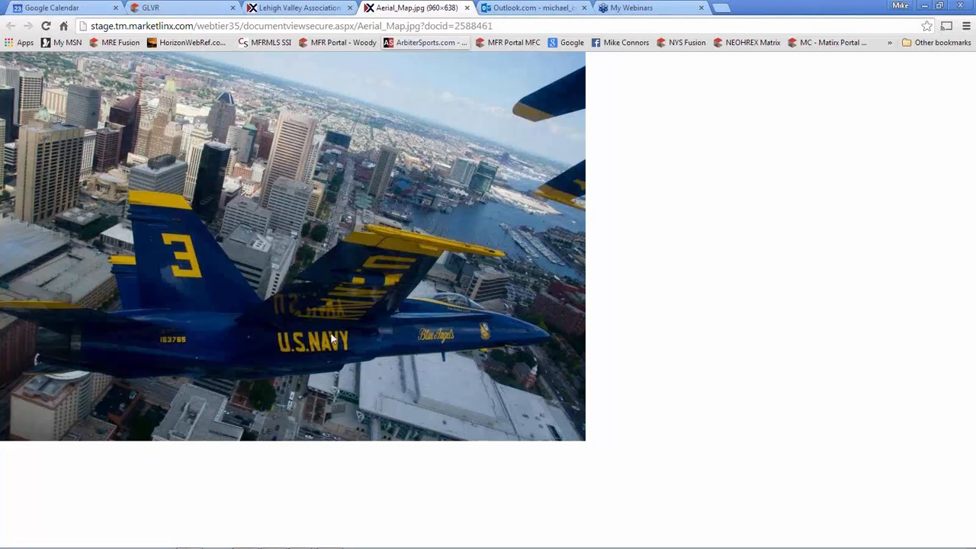
click(466, 9)
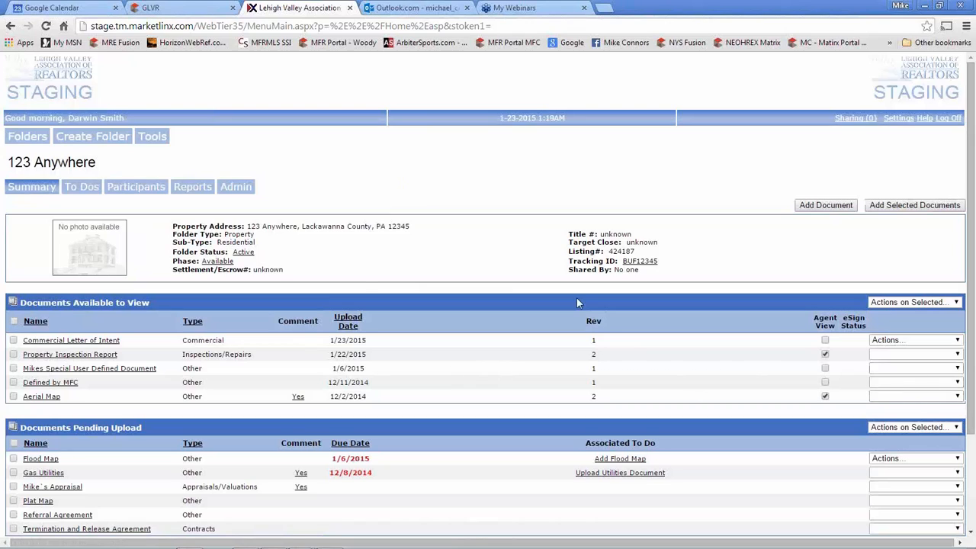
drag(973, 324, 973, 386)
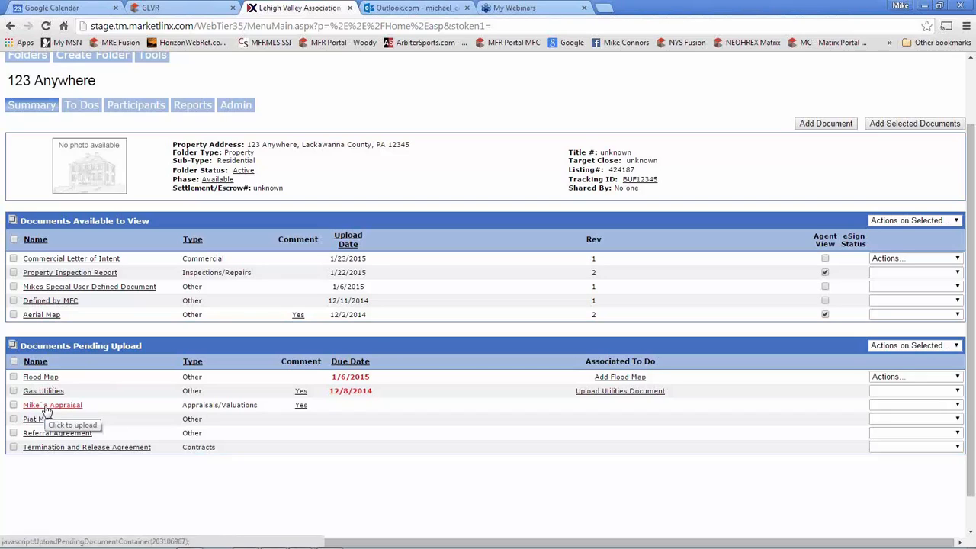
click(13, 405)
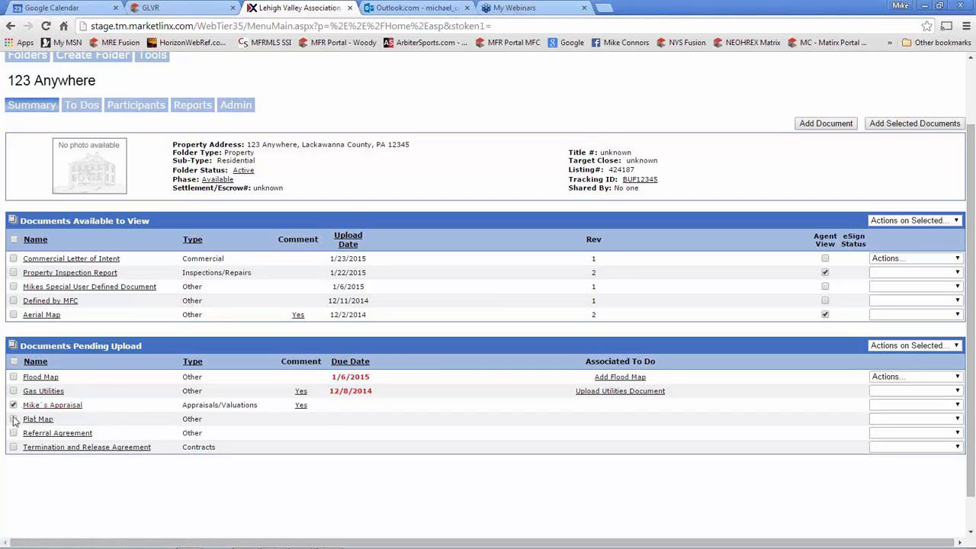
click(13, 419)
click(13, 433)
click(13, 447)
click(14, 405)
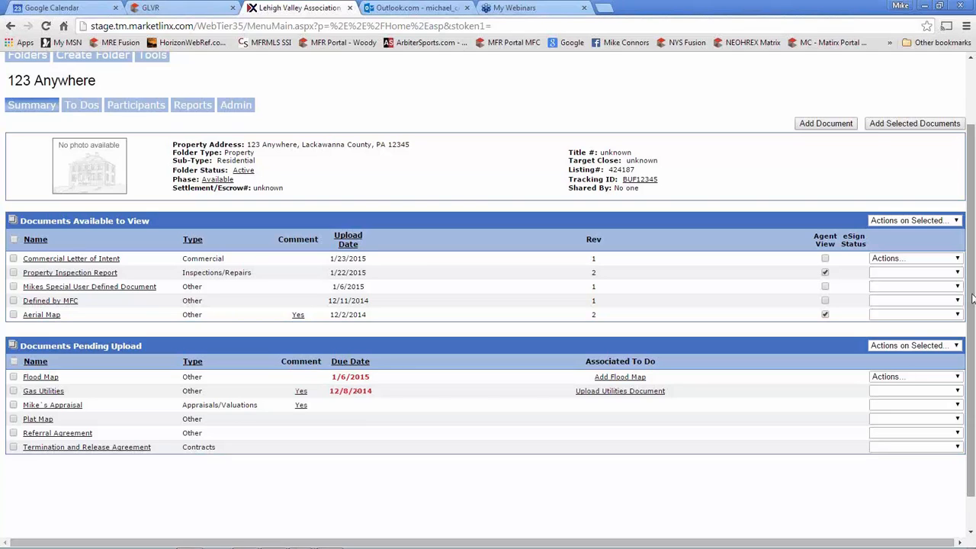
Step: Open the Document Packager for the folder and review its document selection, ordering and delivery options
scroll(972, 299, up, 2)
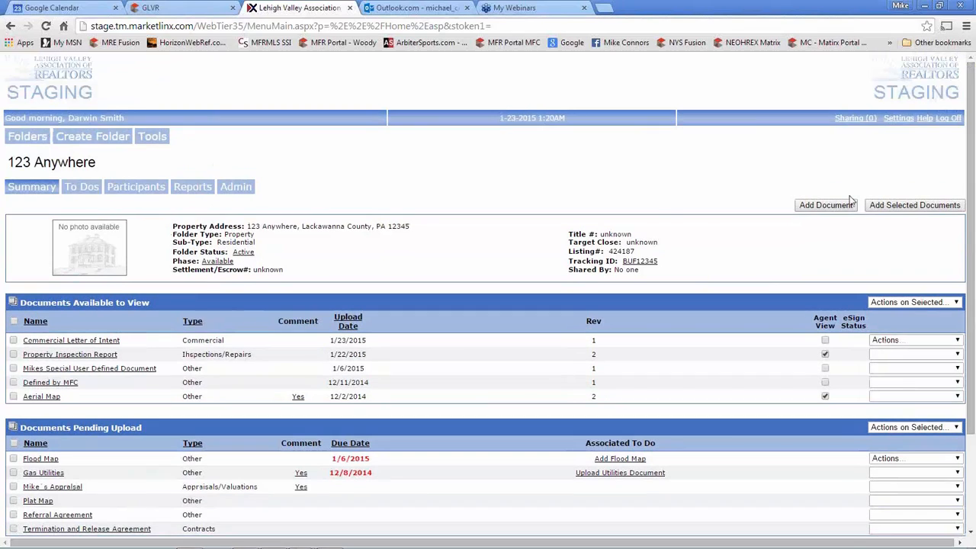
mouse_move(45, 187)
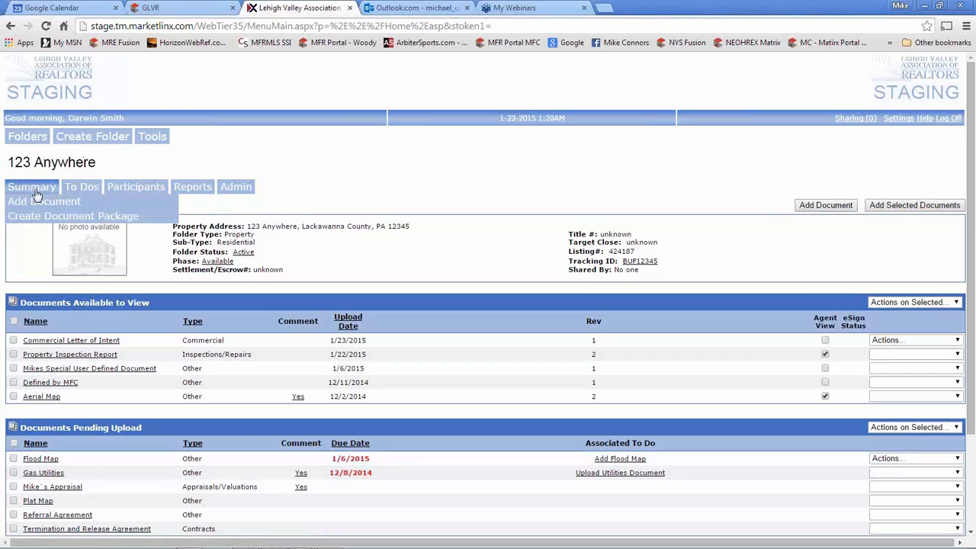
click(35, 218)
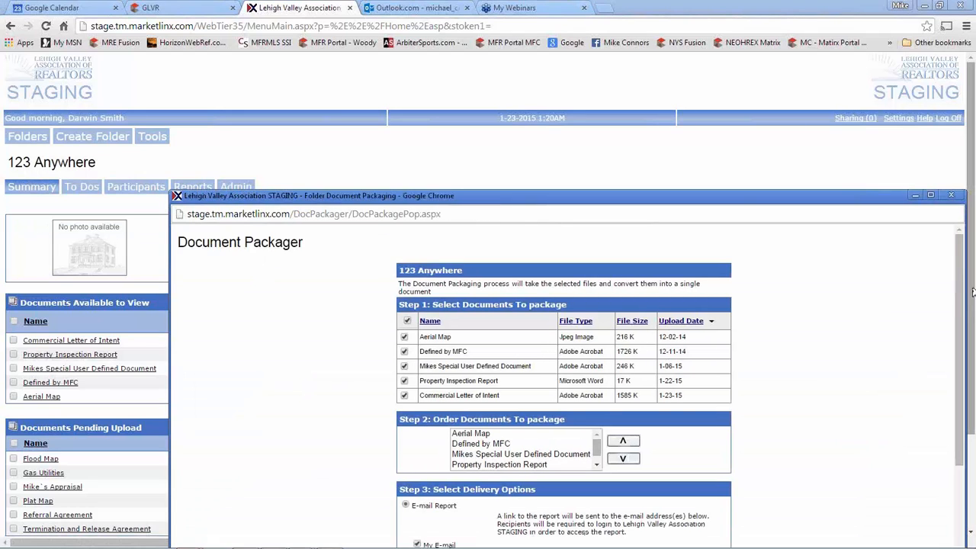
drag(962, 294, 963, 321)
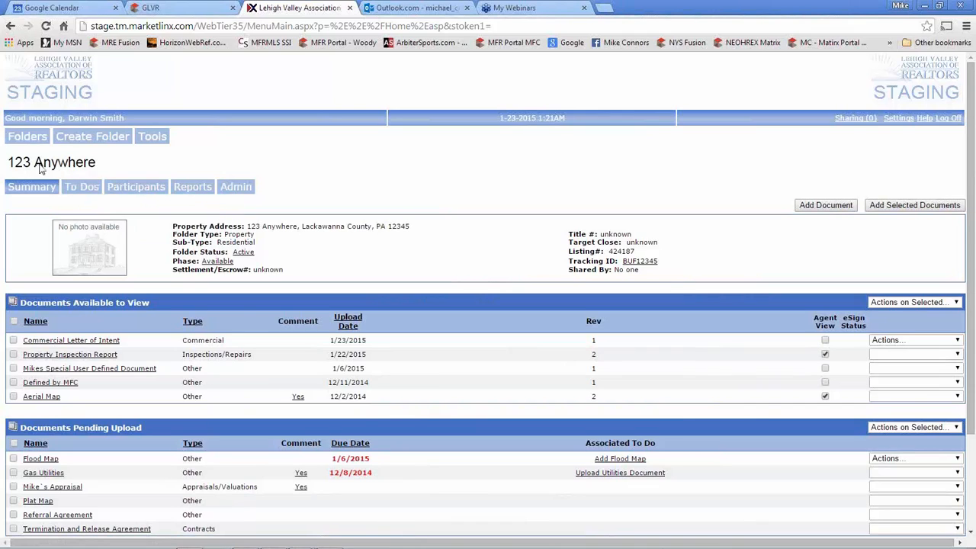
mouse_move(89, 190)
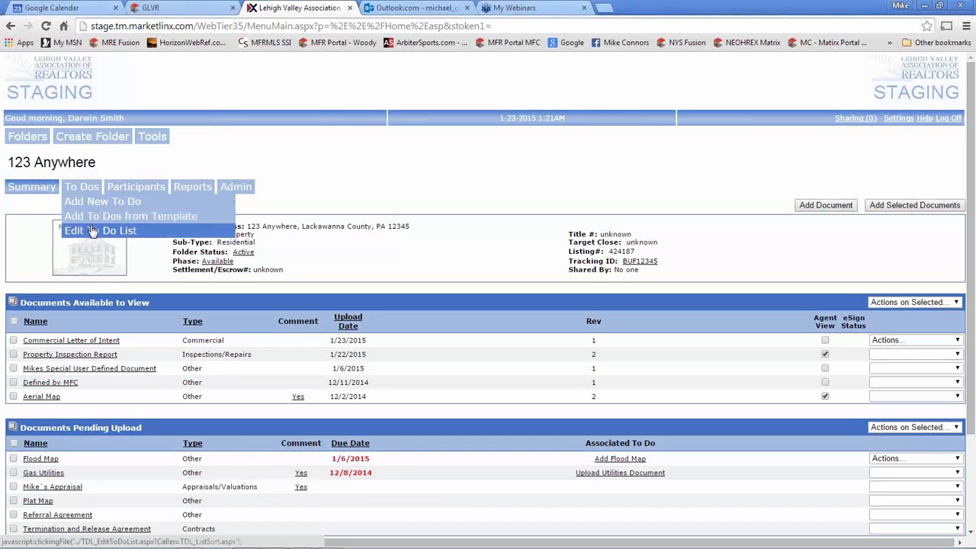
click(91, 231)
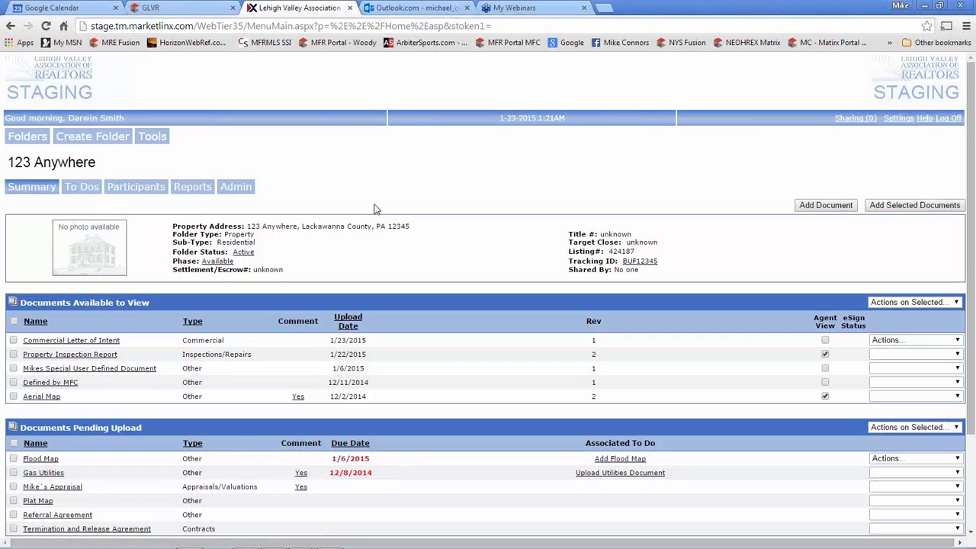
Step: Open the form for adding another participant and examine the available roles without choosing one
mouse_move(142, 189)
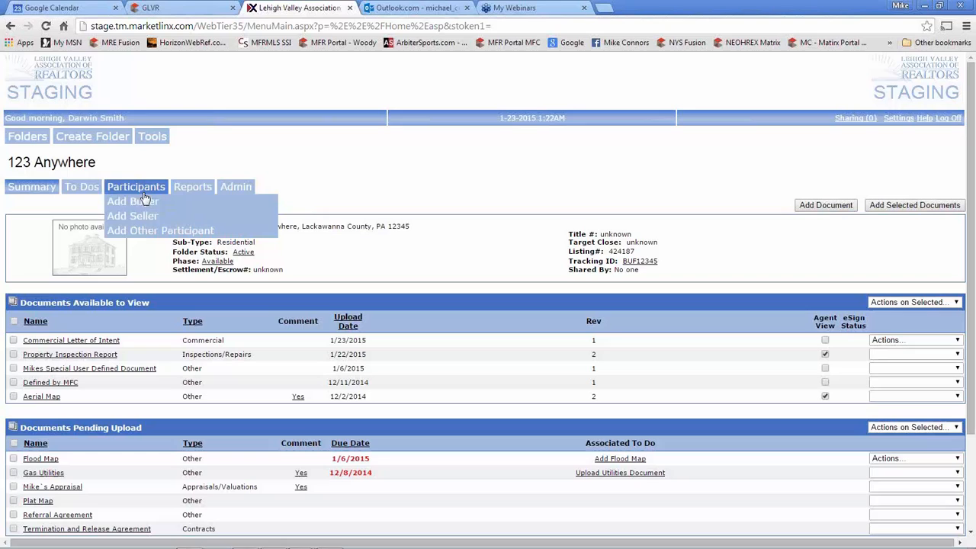
click(118, 232)
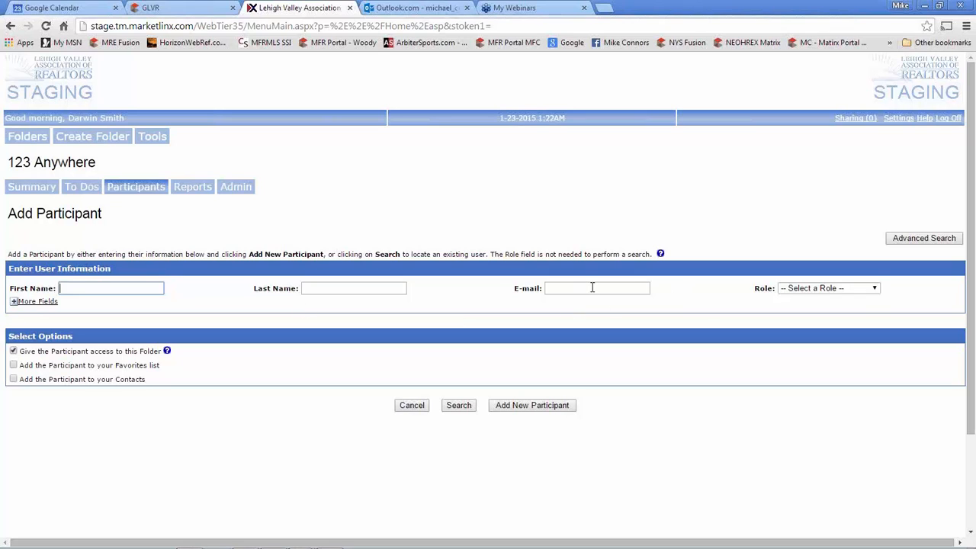
click(877, 289)
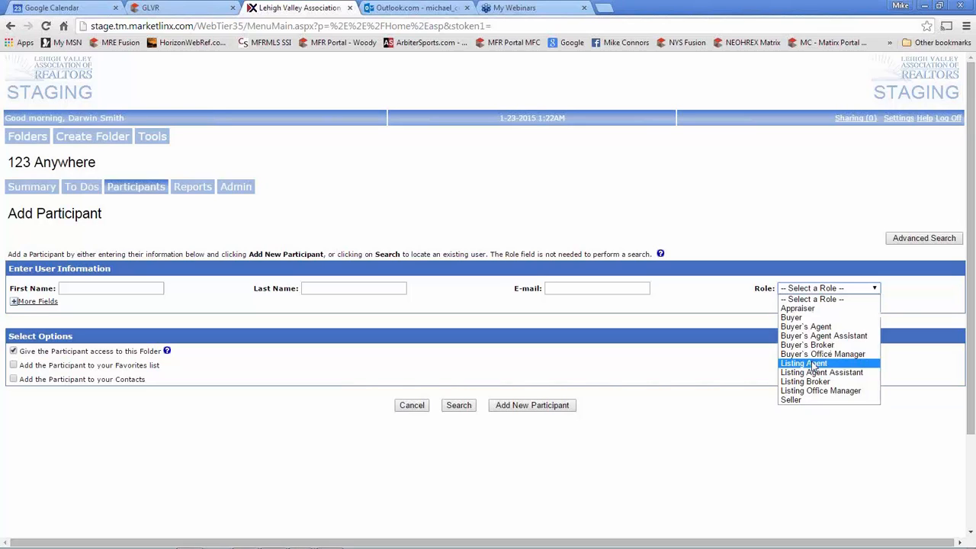
click(913, 321)
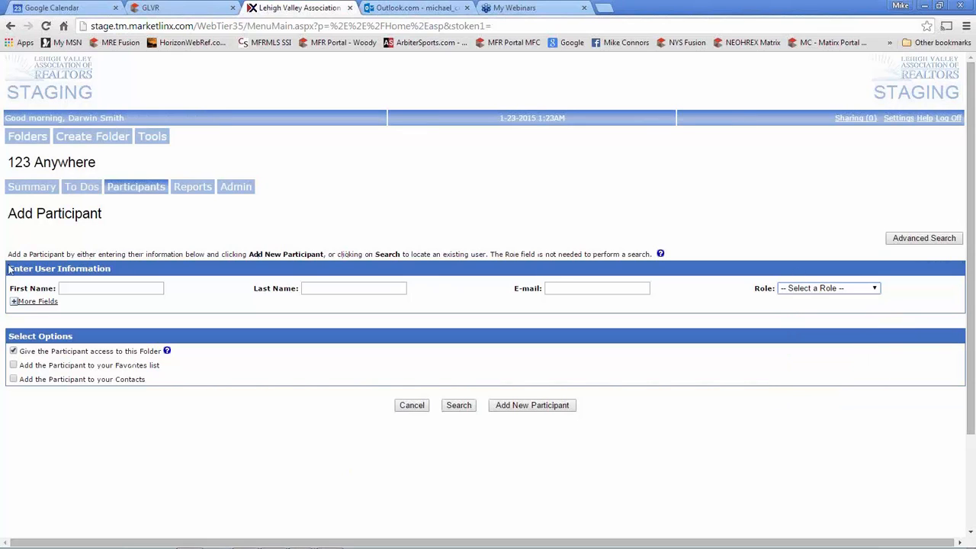
Step: Open the Folder Settings to review the administrative actions, then return to the folder summary
mouse_move(191, 190)
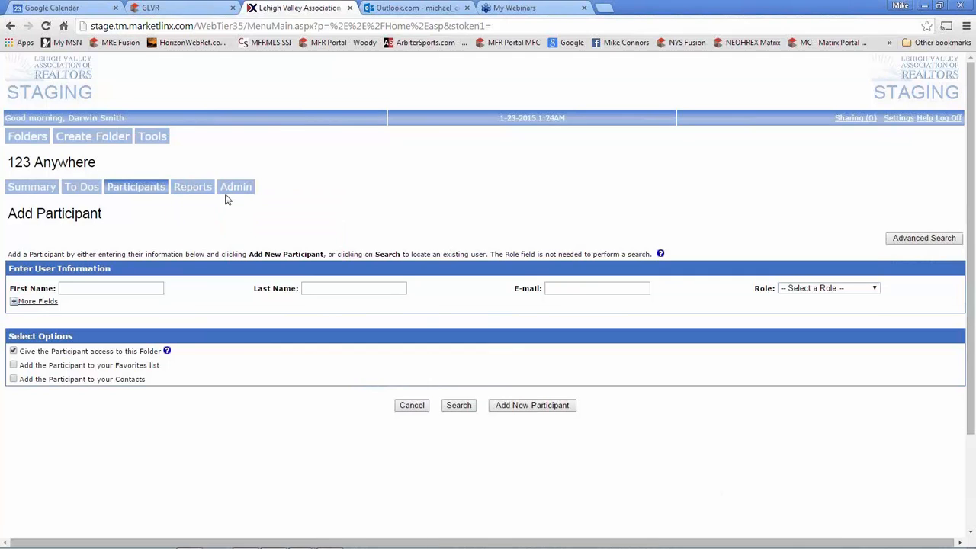
mouse_move(227, 193)
click(244, 192)
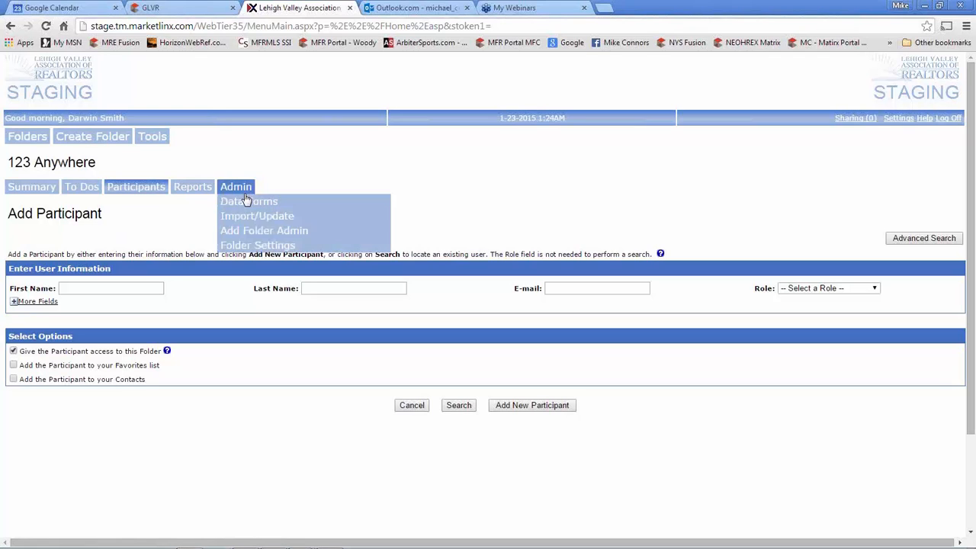
click(246, 248)
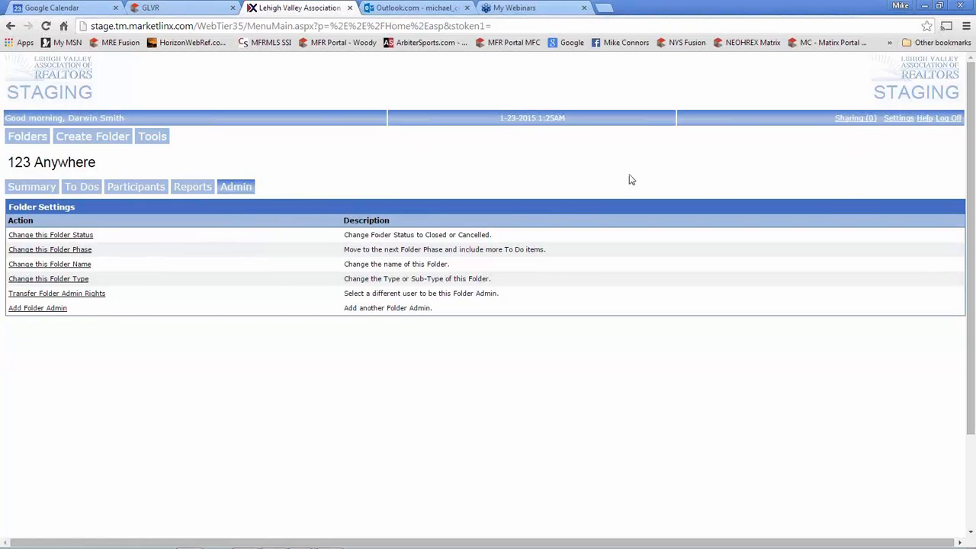
click(37, 188)
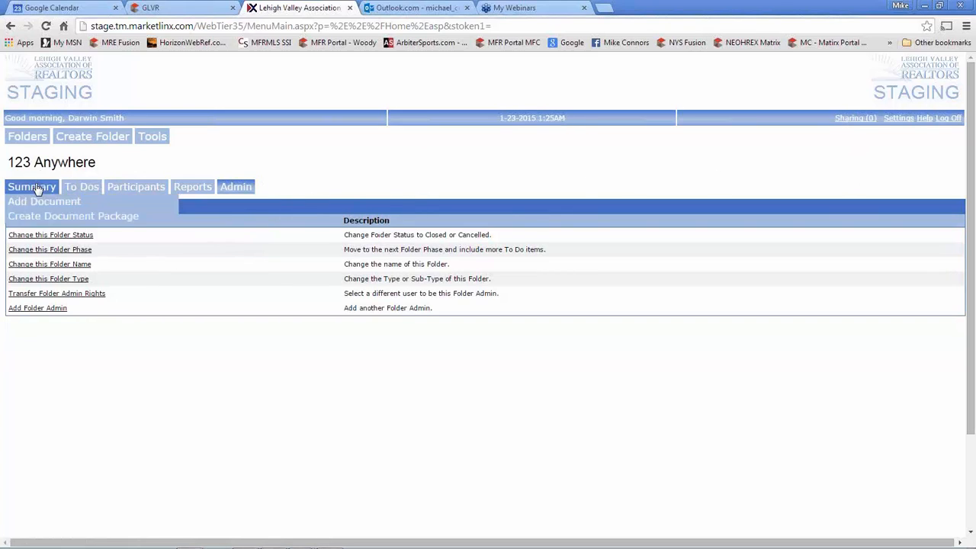
Step: Return to the 123 Anywhere folder summary, then open the form for creating a new folder and review its required information
click(37, 187)
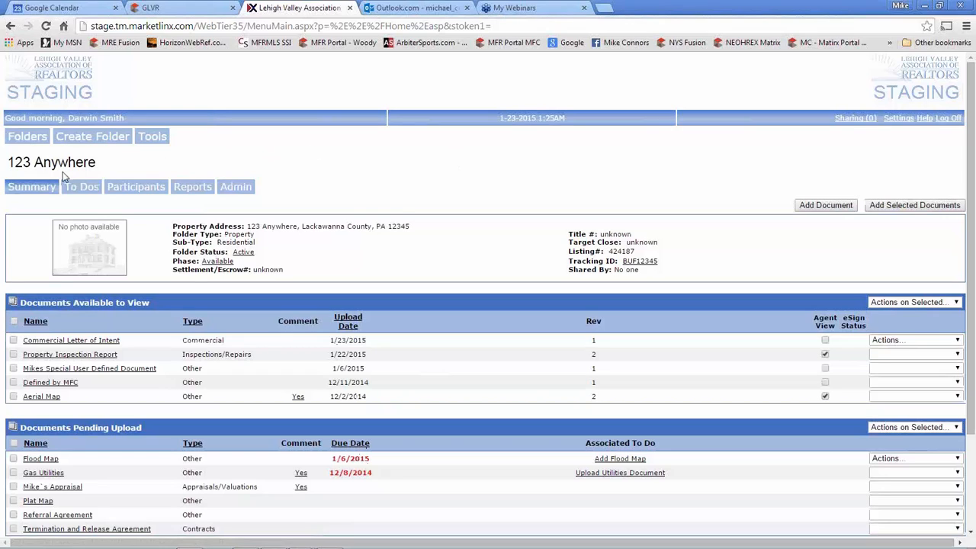
mouse_move(35, 142)
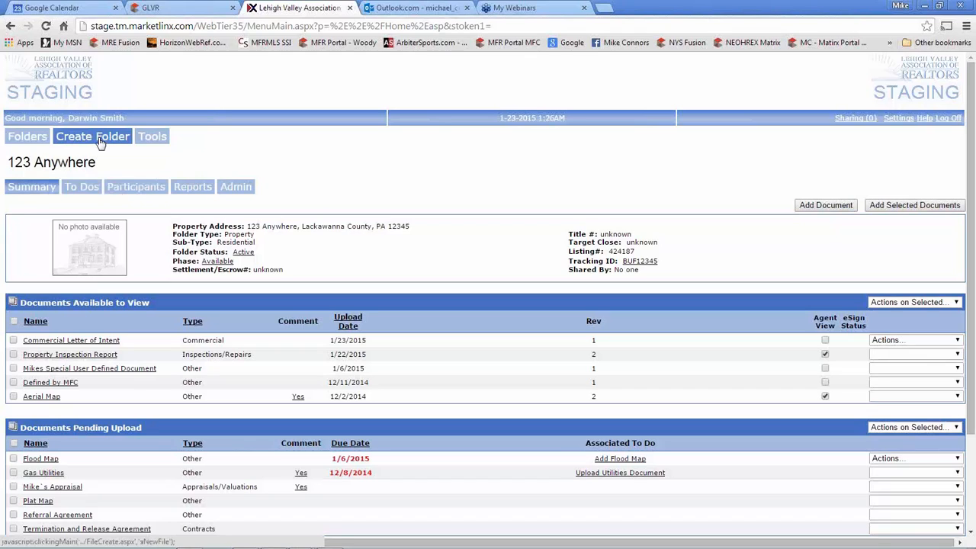
click(99, 142)
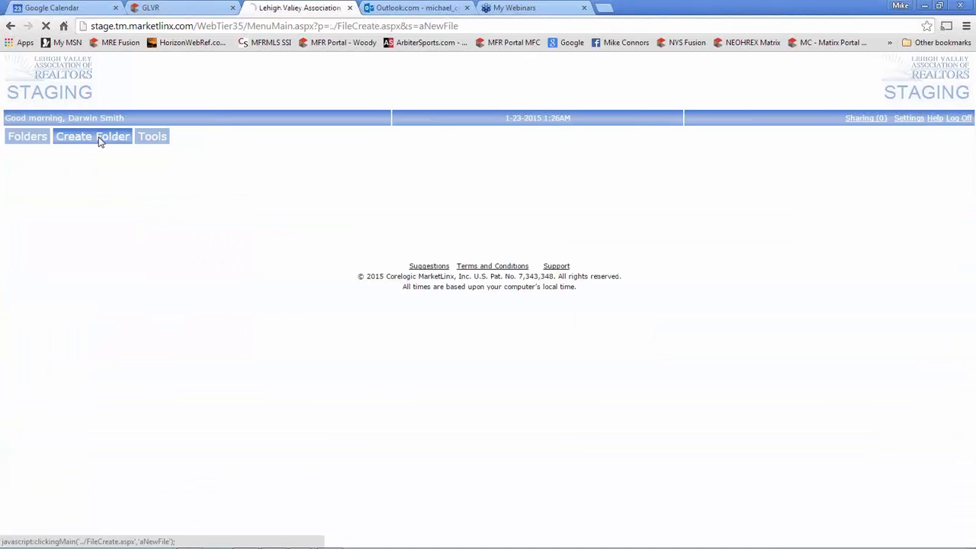
Step: Open the My Contacts list and review its search and contact management options
mouse_move(154, 139)
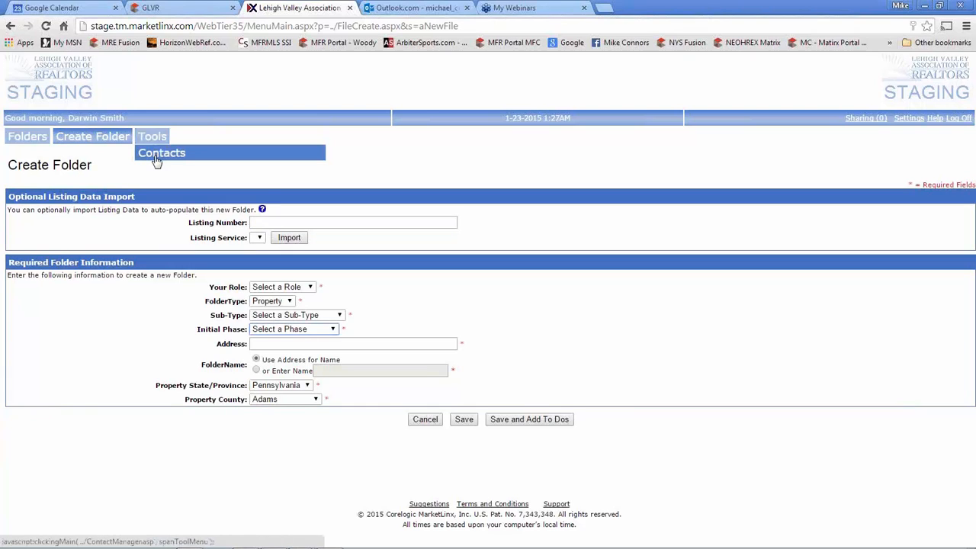
click(156, 156)
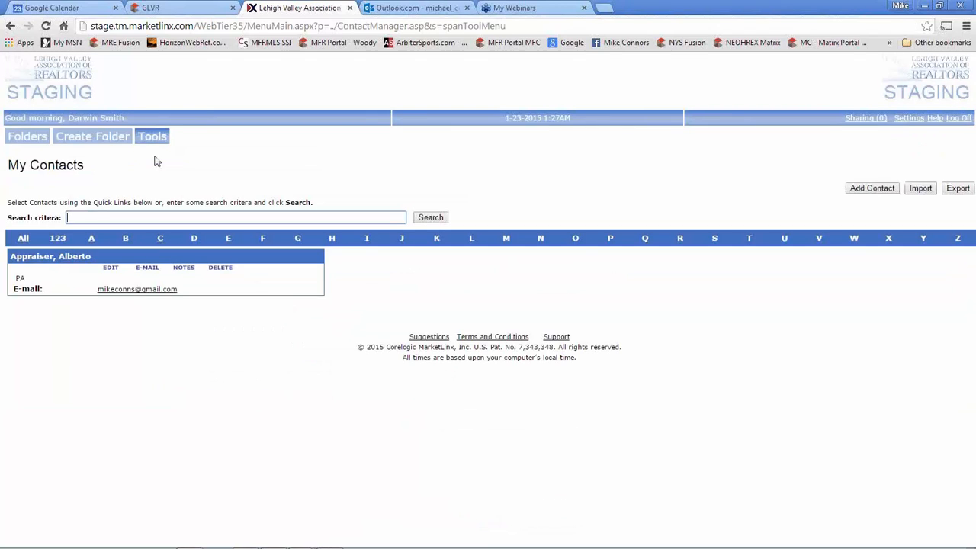
click(165, 217)
Step: Check the folder sharing information and open the External Accounts section of the personal settings
mouse_move(867, 124)
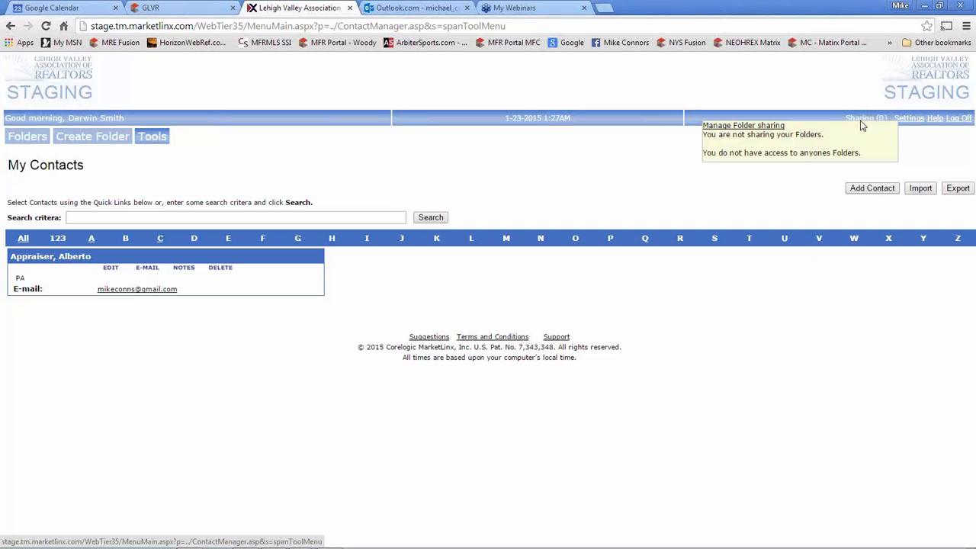
click(909, 119)
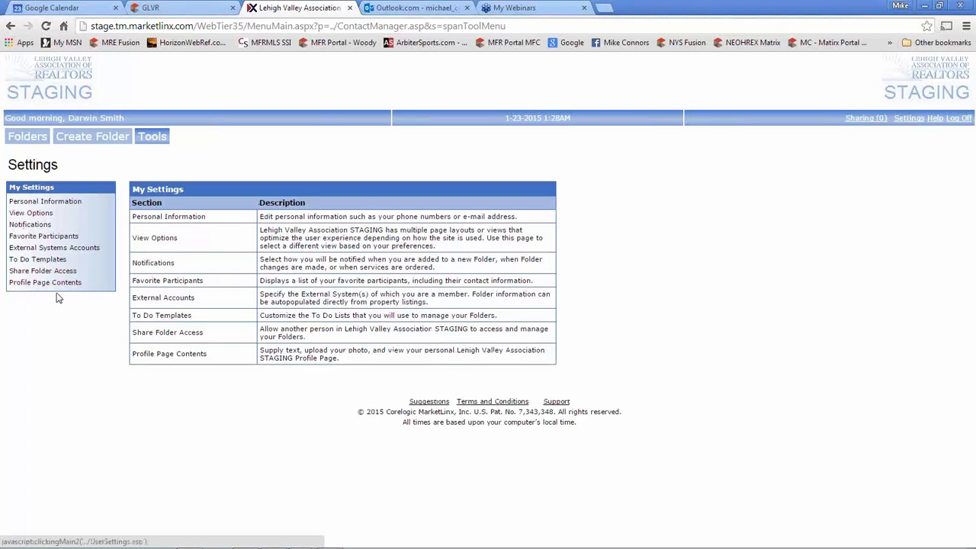
click(163, 298)
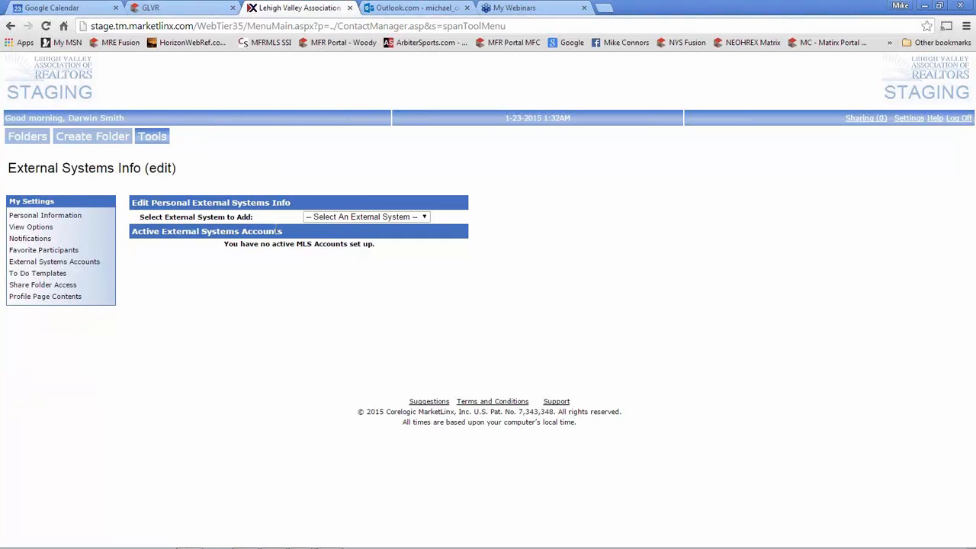
Step: Return to the My Folders list and open the 123 Anywhere folder
mouse_move(28, 139)
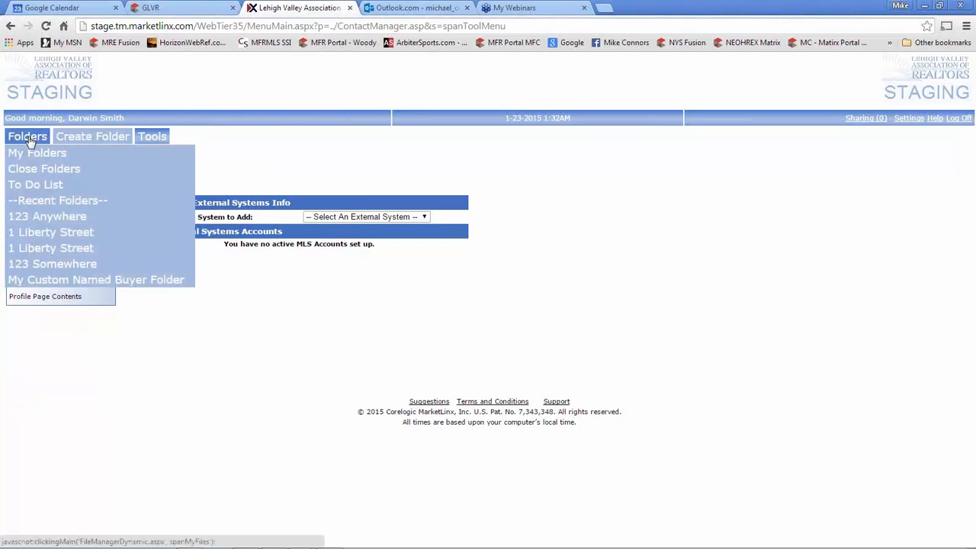
click(31, 153)
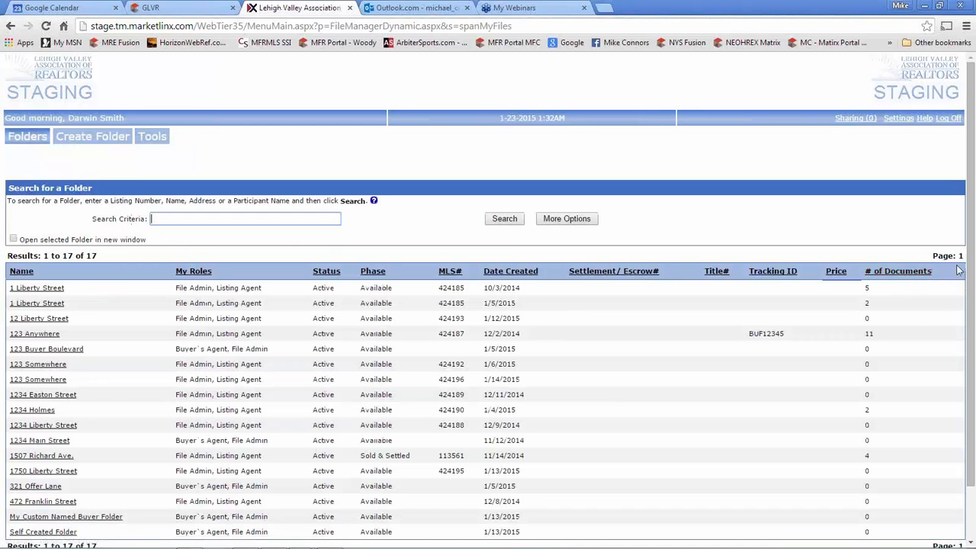
scroll(974, 267, down, 2)
scroll(974, 267, up, 1)
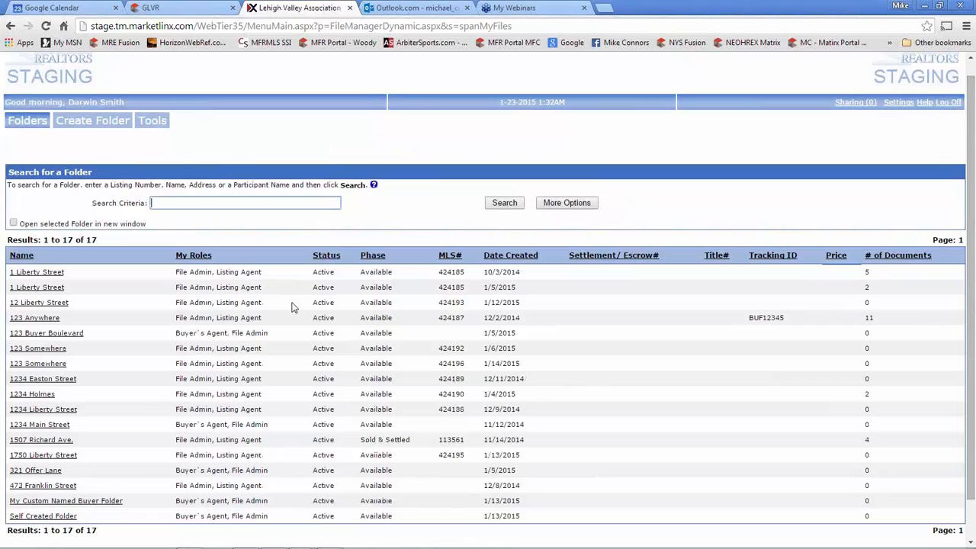
click(44, 319)
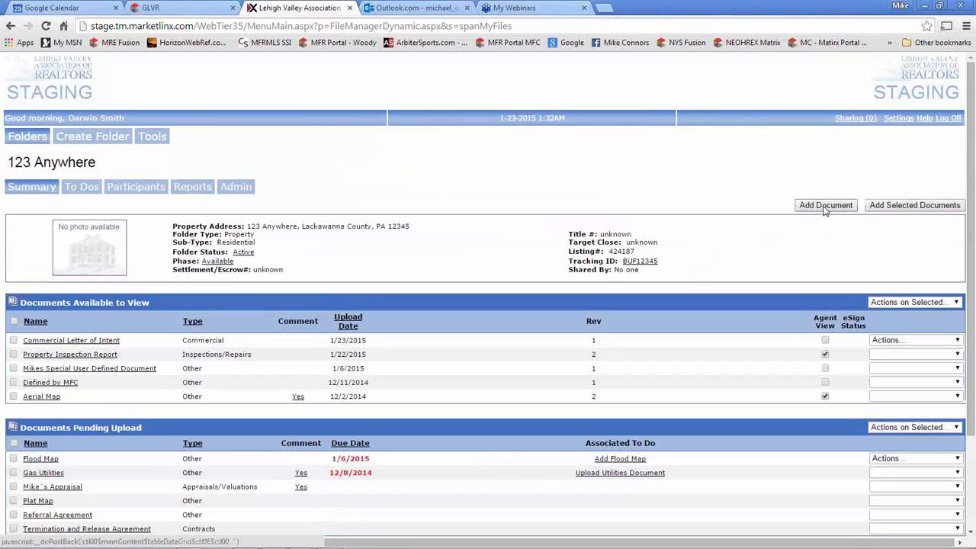
Step: Start adding a Counteroffer 2 document to the folder, review the upload methods, and cancel the form
click(823, 204)
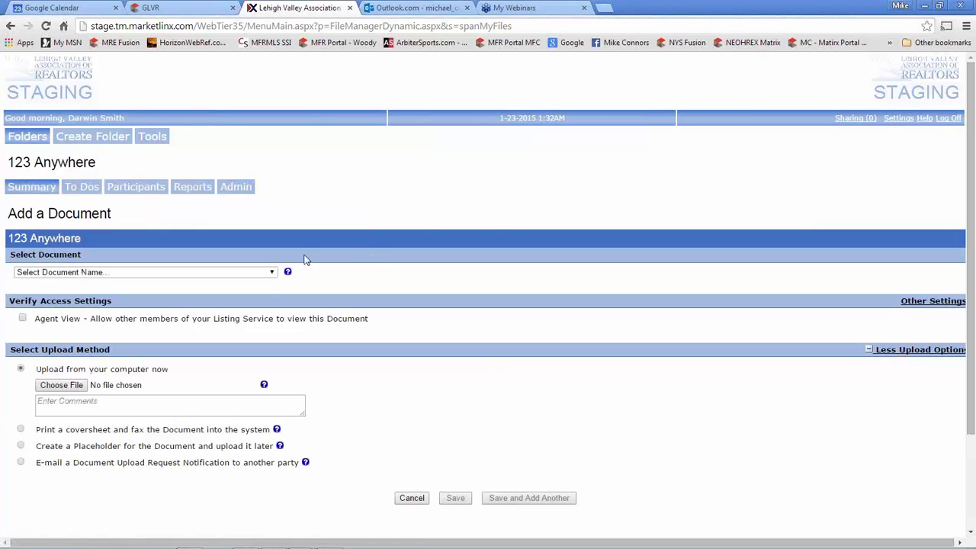
click(272, 274)
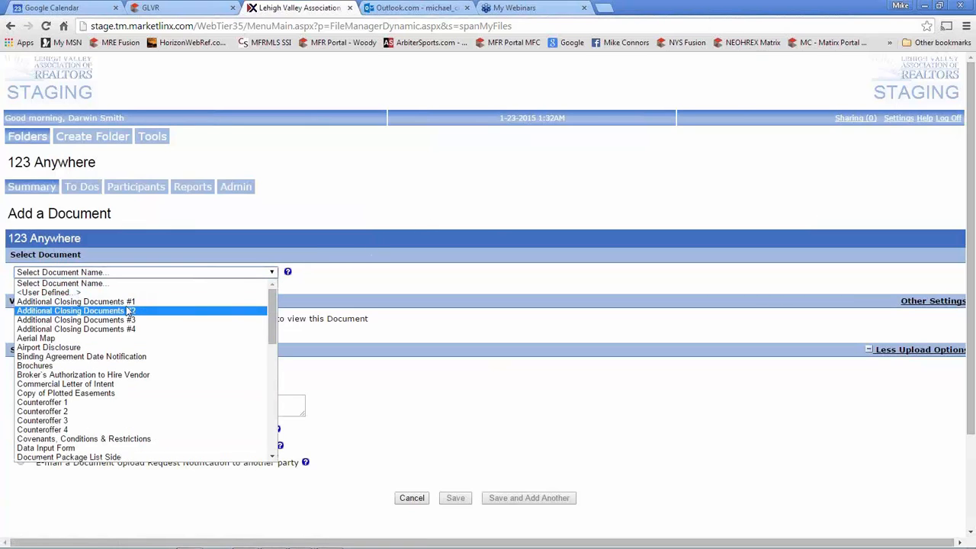
click(128, 411)
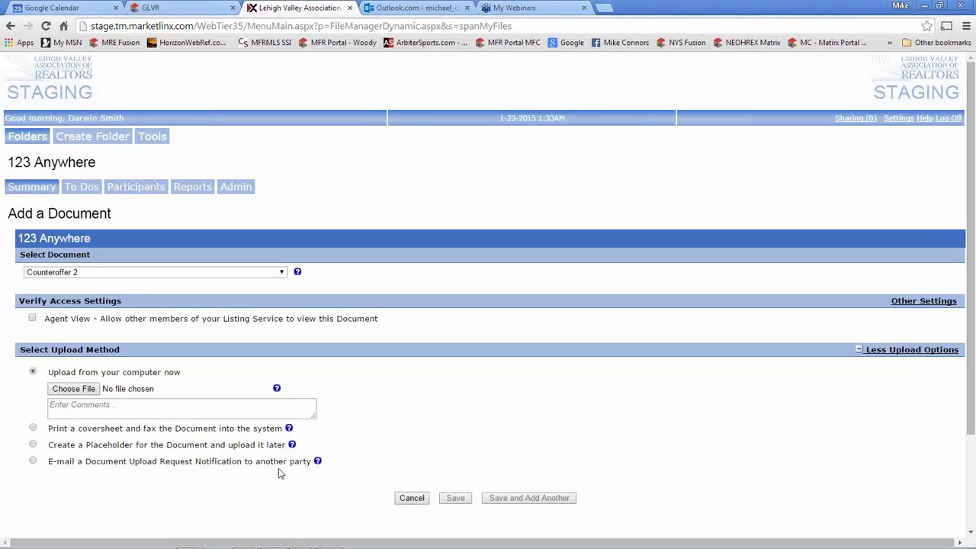
click(411, 498)
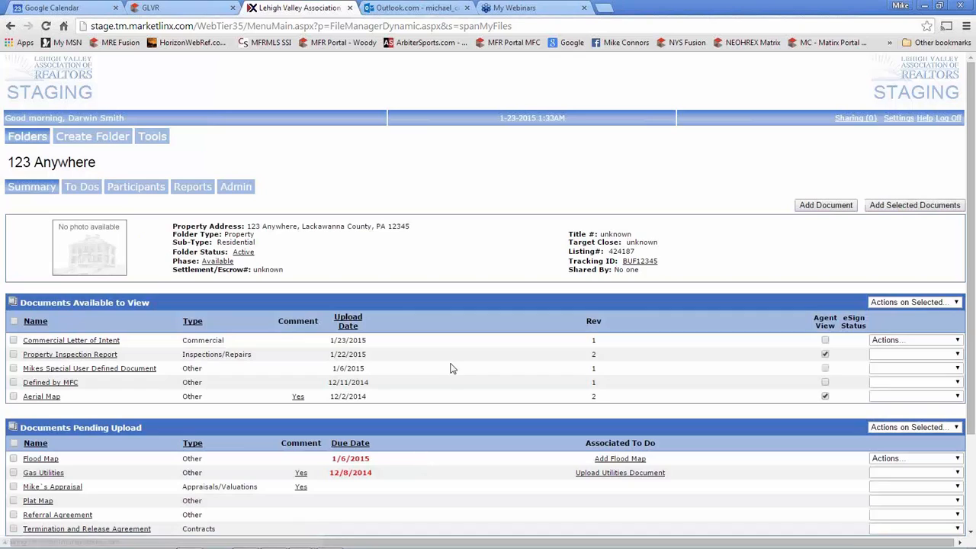